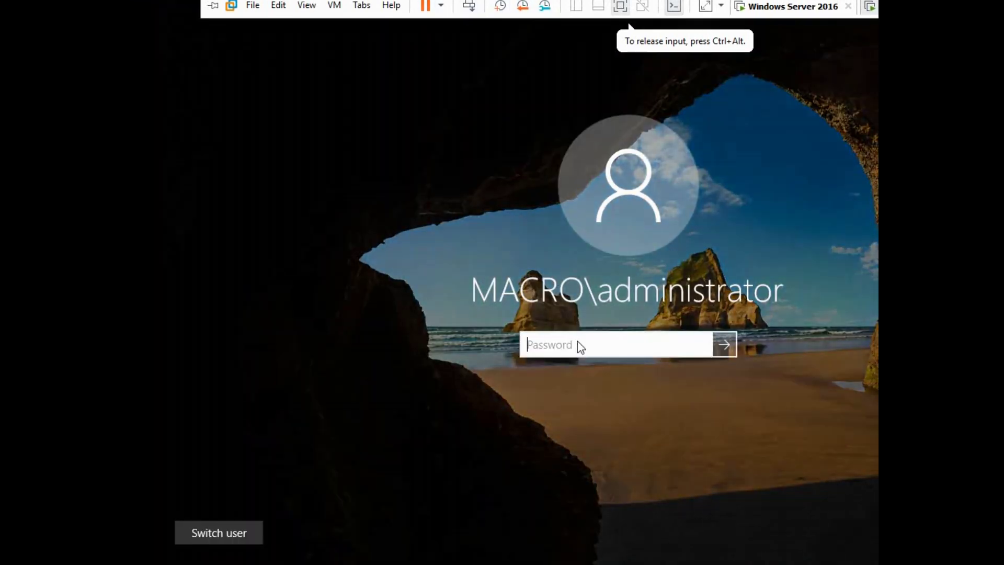
Step: Enter the domain administrator password on the Windows Server 2016 sign-in screen
text(*********)
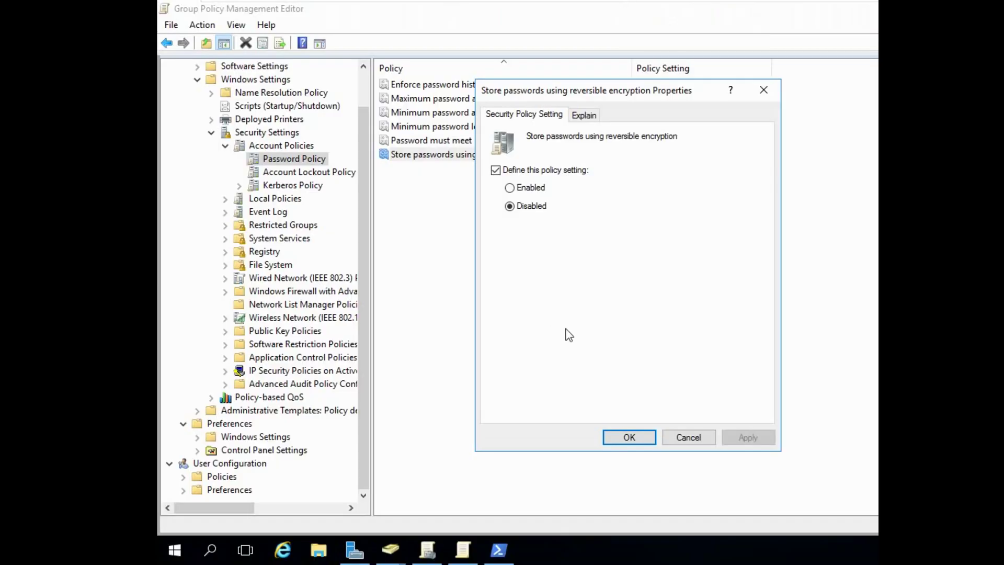
Step: Close all stacked password policy dialogs and the MMC warning, then refresh Local Server
click(763, 90)
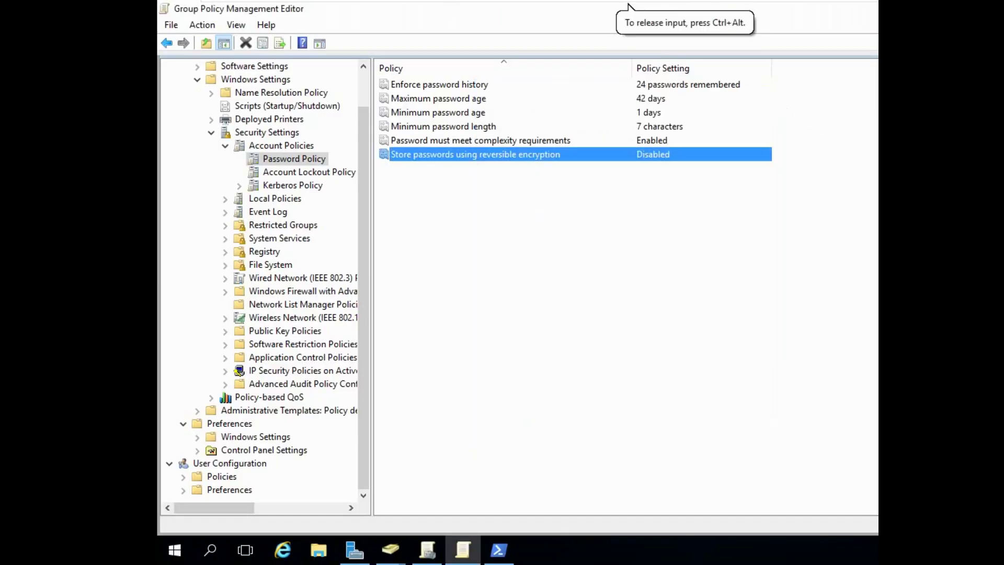
click(796, 11)
click(811, 370)
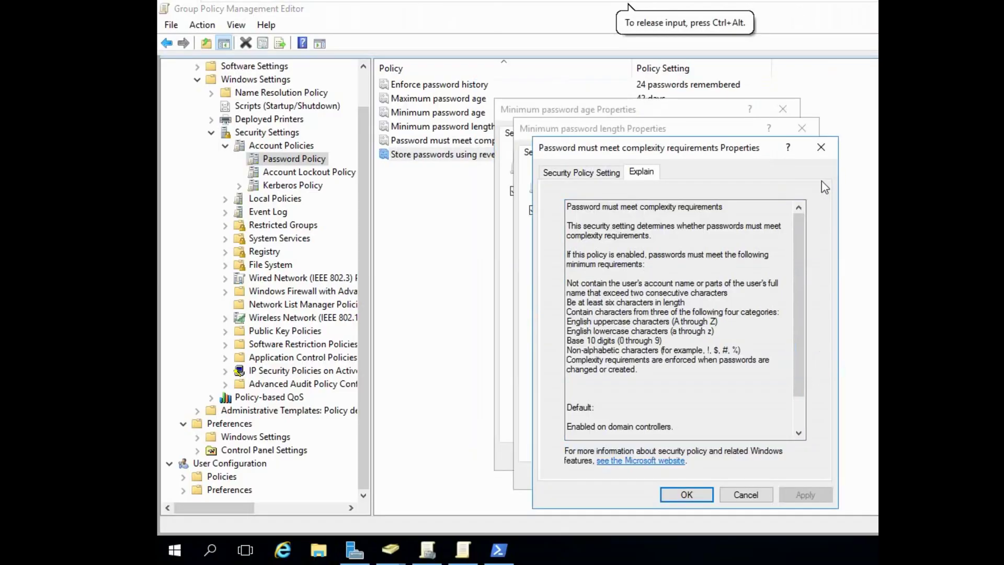
click(822, 148)
click(802, 128)
click(783, 109)
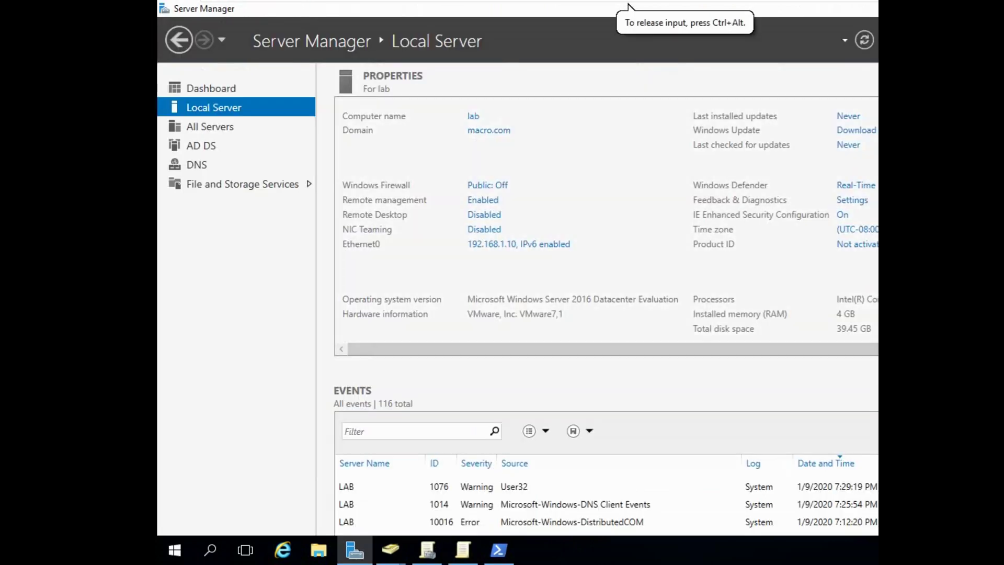
click(864, 41)
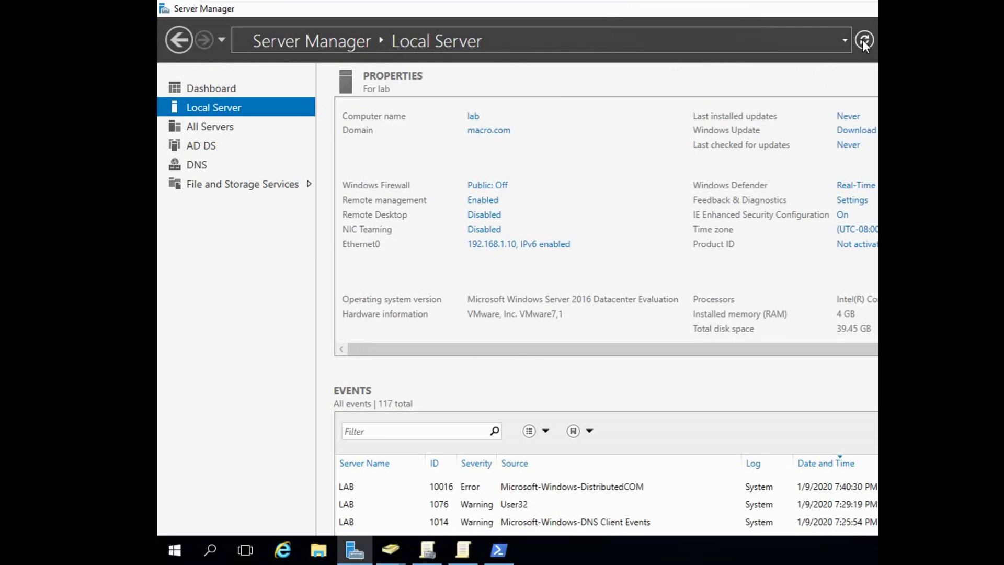
Step: Launch the Group Policy Management console from Server Manager's Tools menu
key(alt+t)
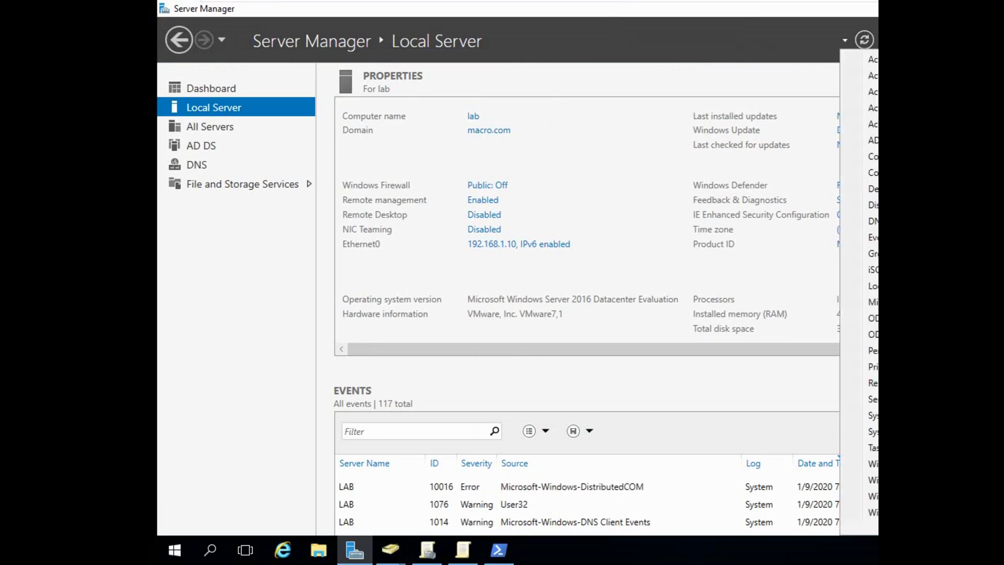
key(Down)
key(Down)
key(Down)
key(Down)
key(Down)
key(Down)
key(Down)
key(Down)
key(Down)
key(Down)
key(Down)
key(Down)
key(Down)
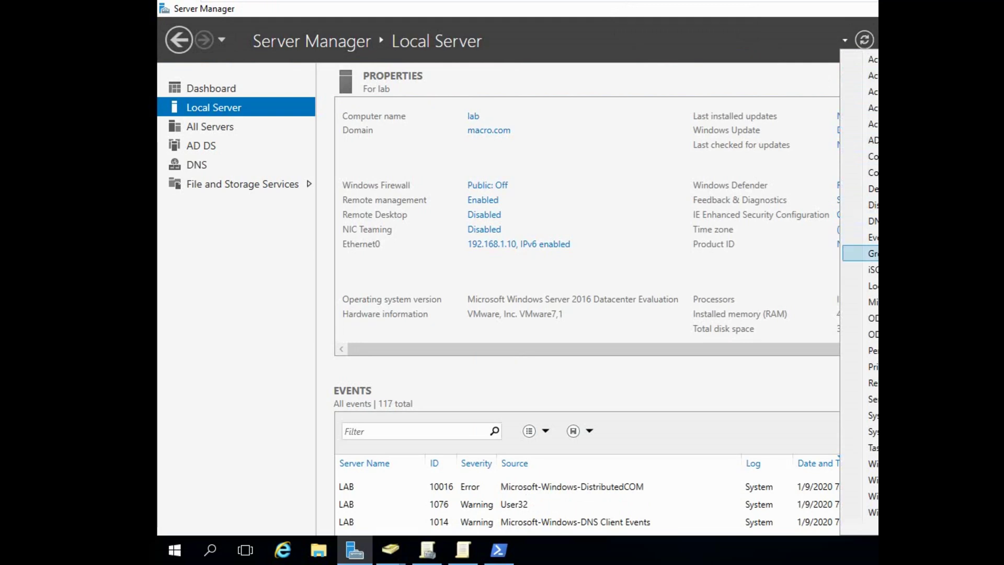
key(Return)
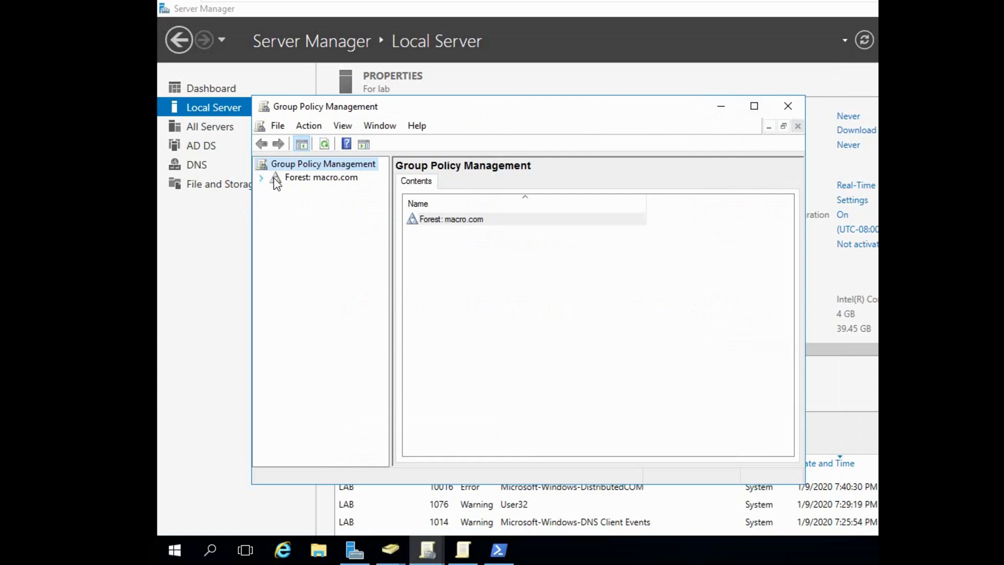
drag(450, 105, 578, 118)
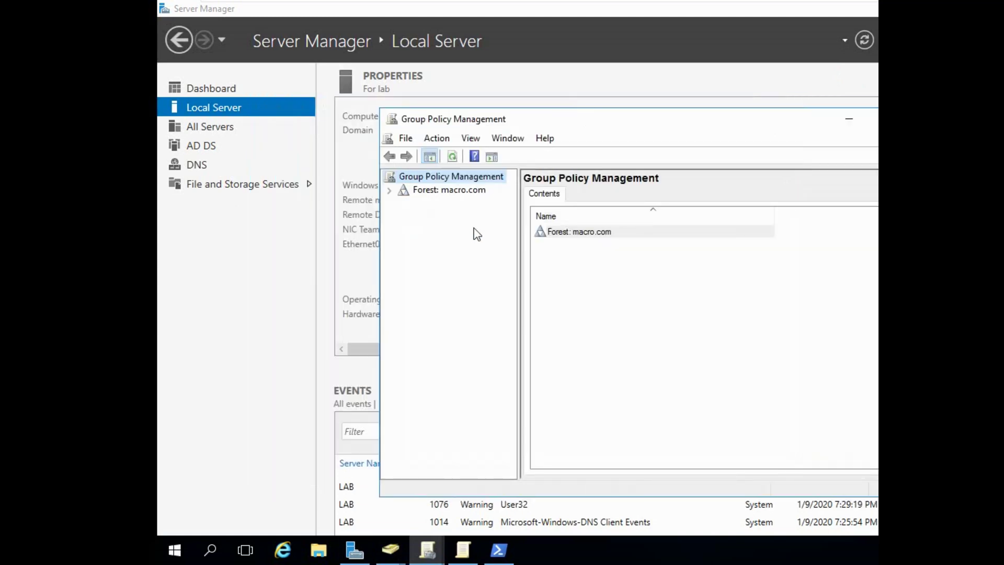
Step: Expand Forest > Domains > macro.com and select Default Domain Policy, dismissing the link warning
click(389, 192)
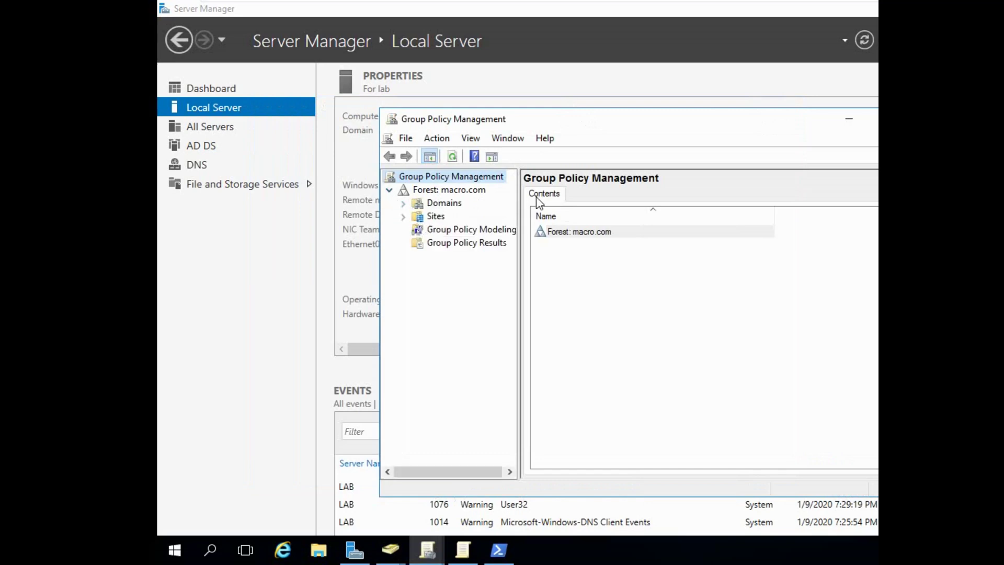
drag(518, 195, 565, 194)
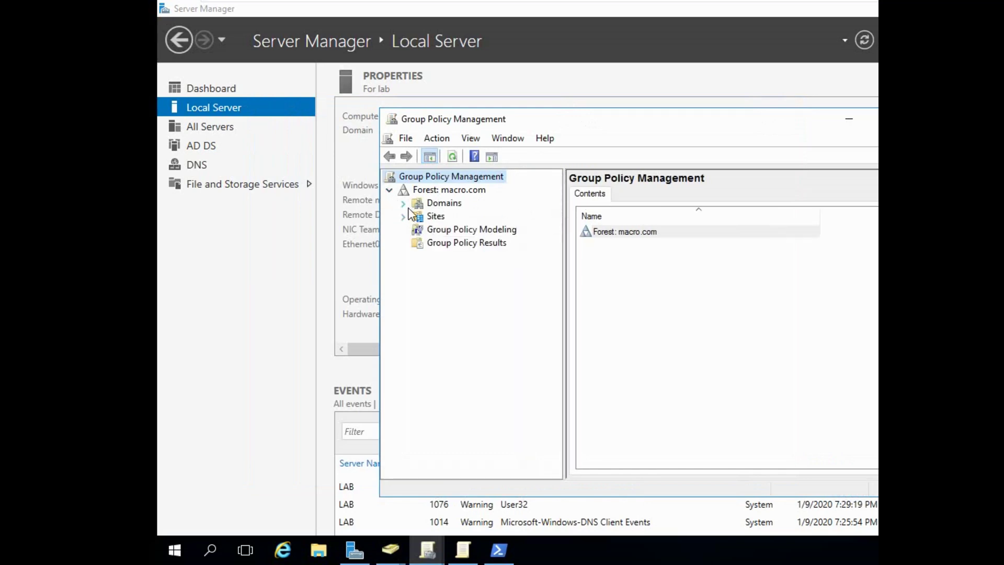
click(405, 204)
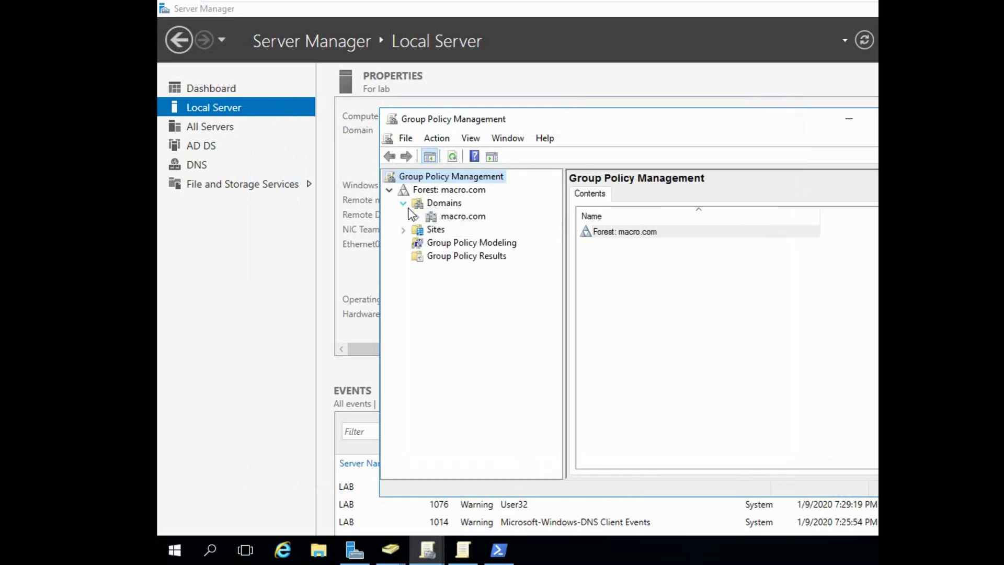
double_click(457, 217)
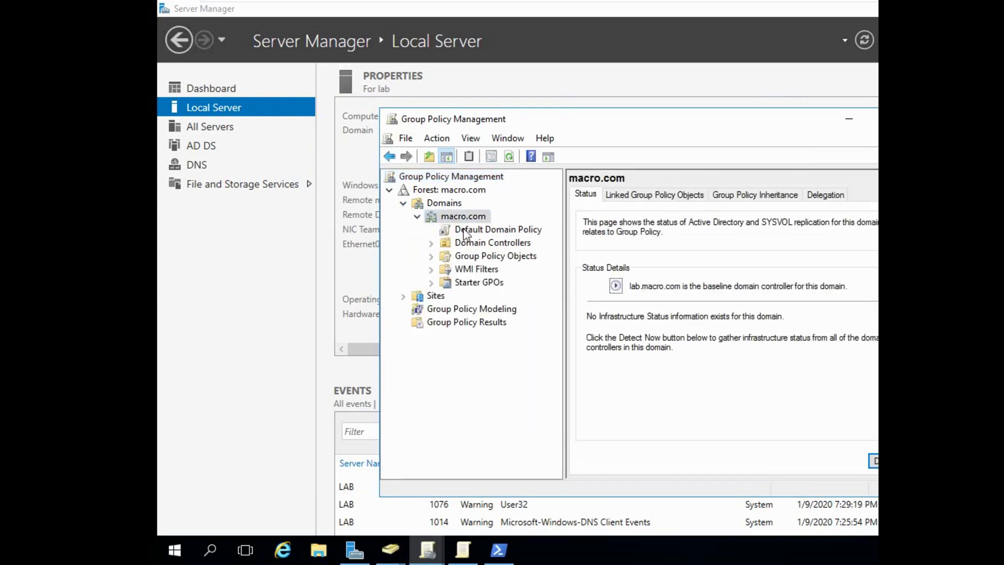
click(476, 233)
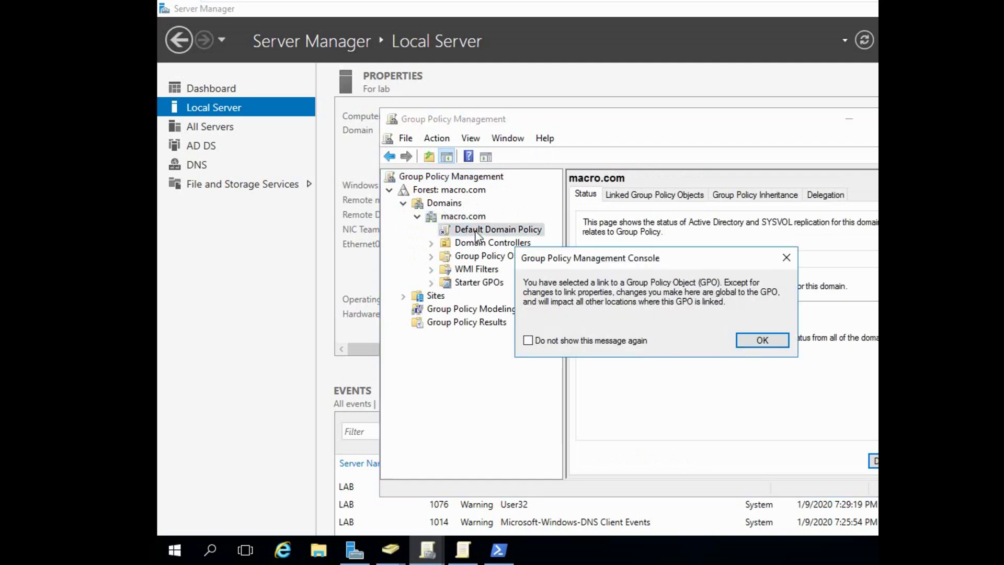
click(790, 261)
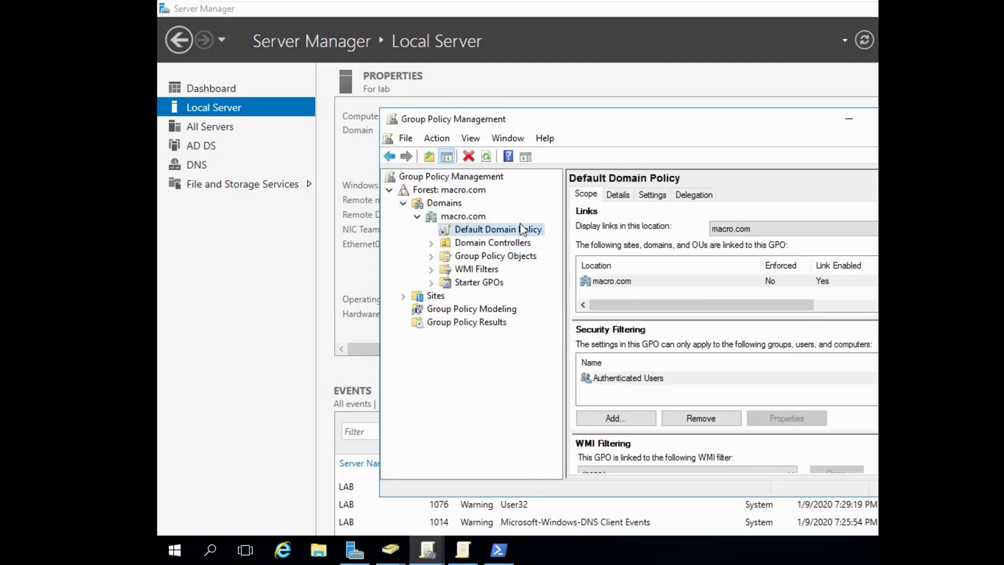
right_click(497, 236)
Step: Edit Default Domain Policy and expand Computer Configuration > Policies > Windows Settings
click(538, 240)
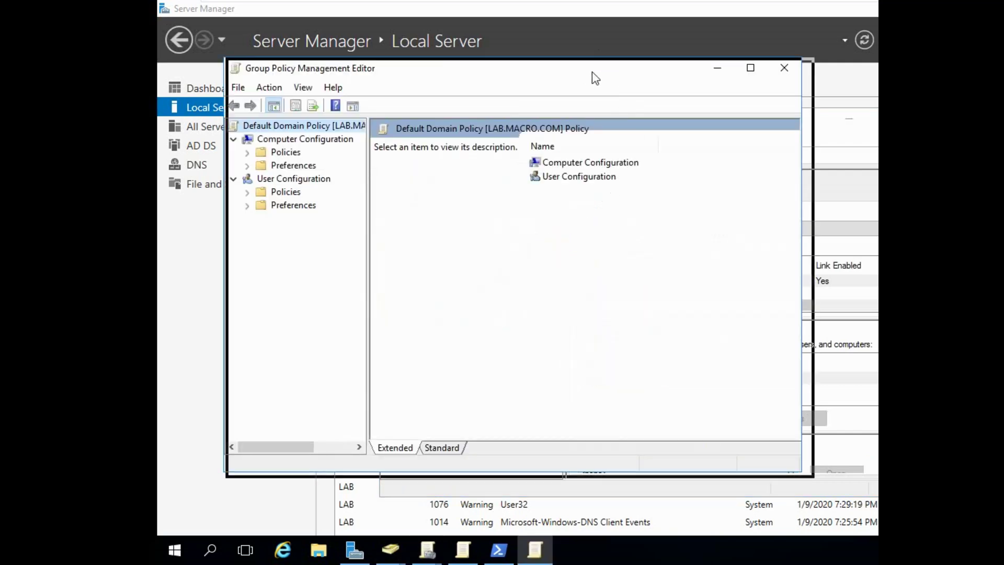
drag(593, 71, 699, 88)
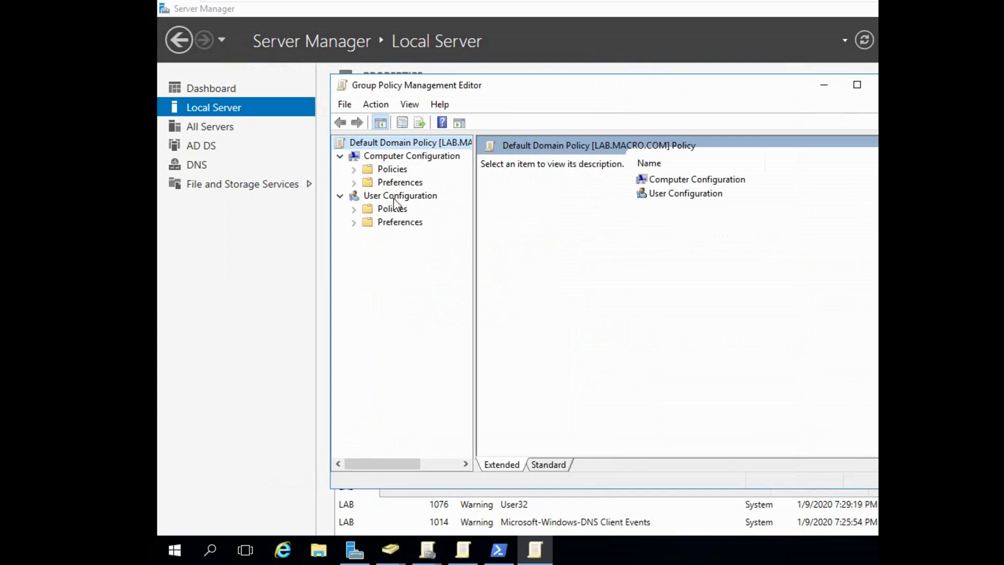
click(354, 169)
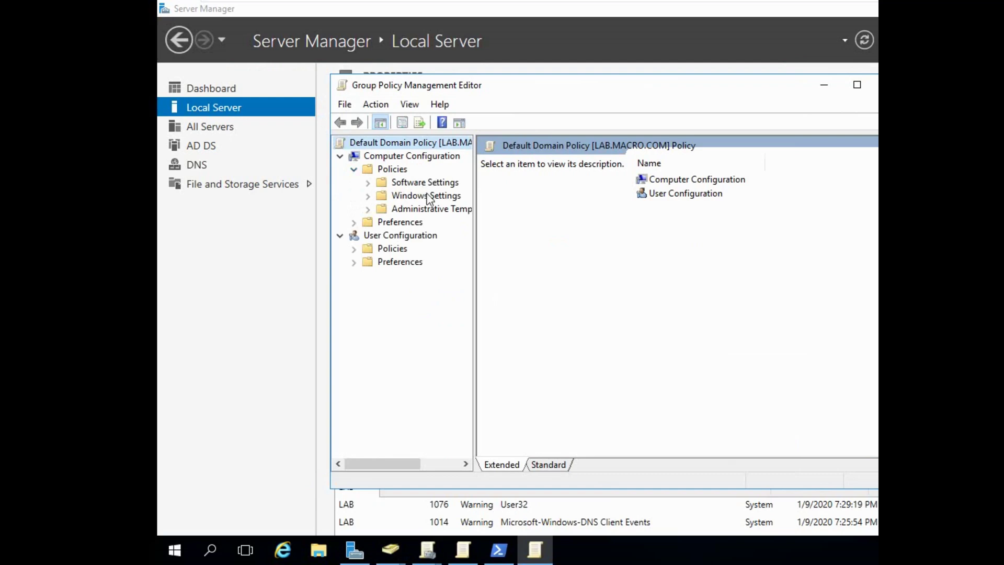
drag(475, 196, 529, 196)
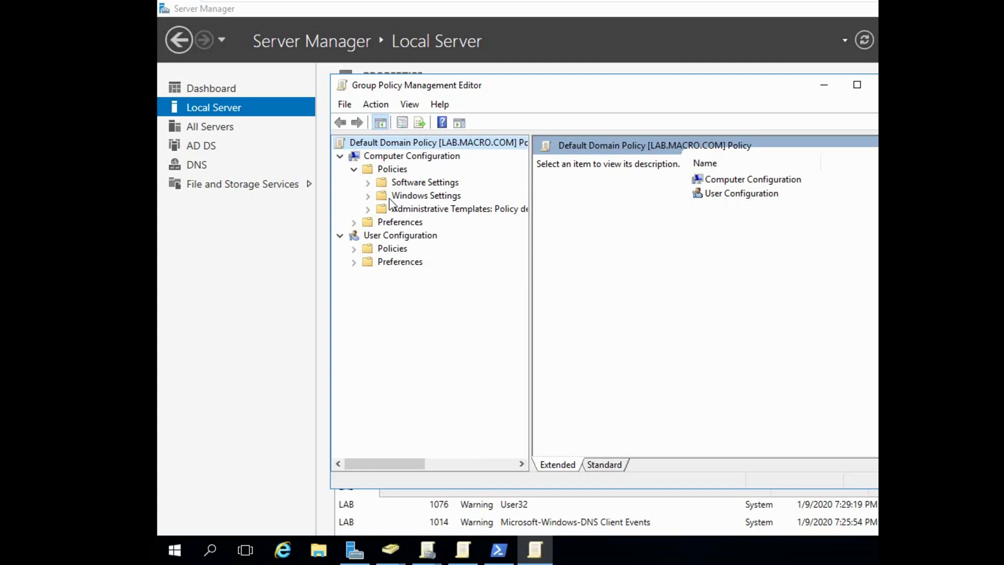
click(390, 200)
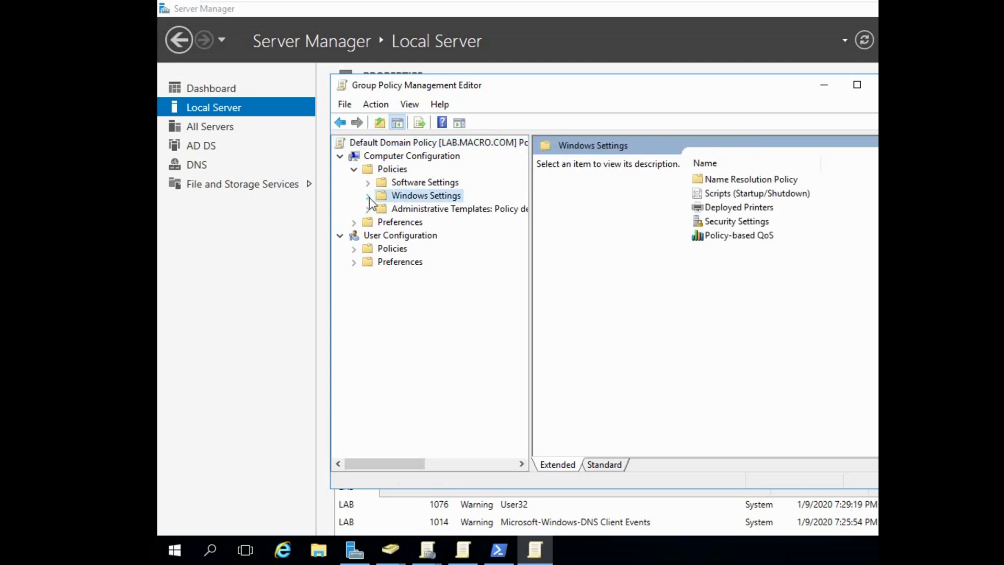
click(369, 197)
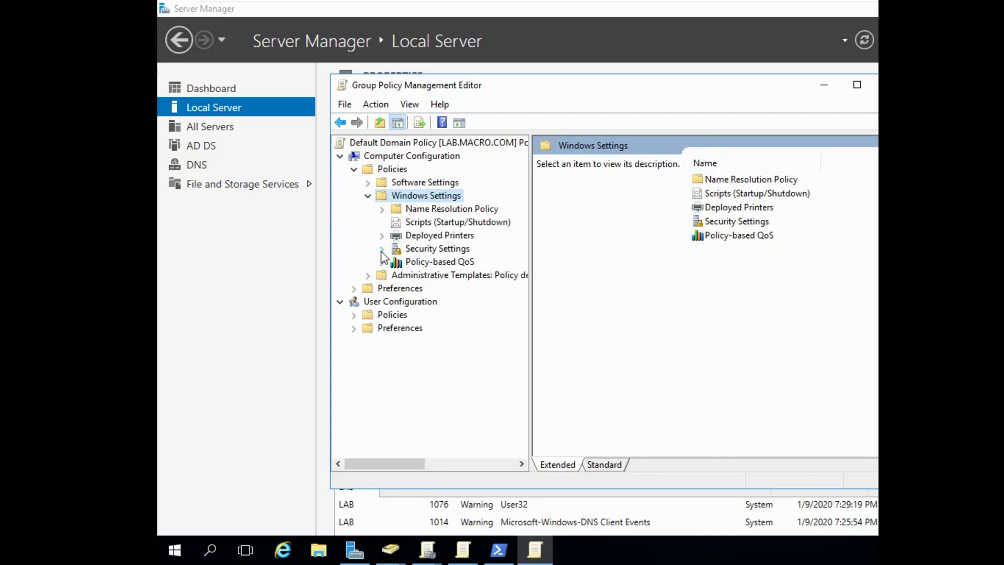
Step: Expand Security Settings > Account Policies, showing Password, Account Lockout and Kerberos policies
click(382, 249)
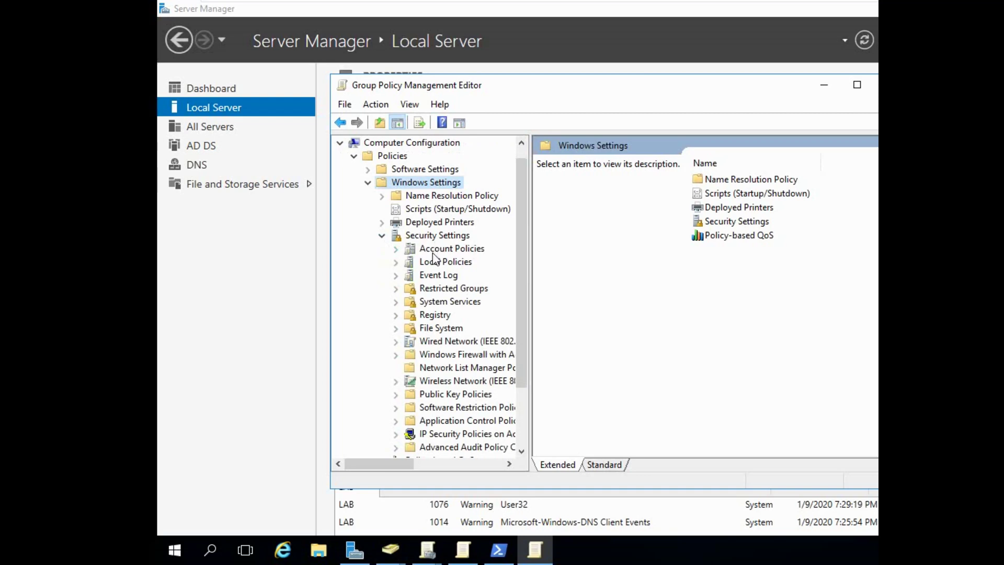
click(396, 249)
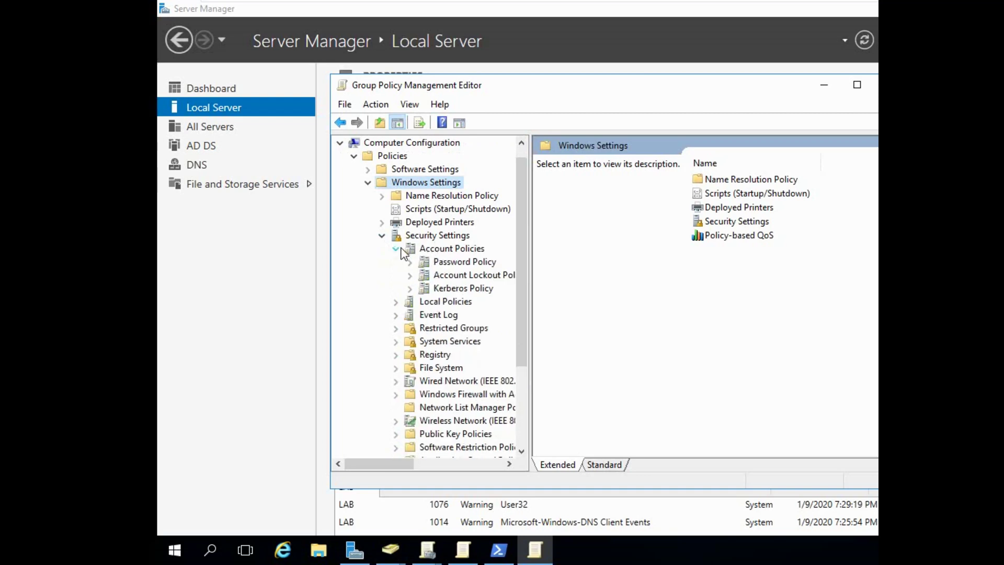
click(422, 236)
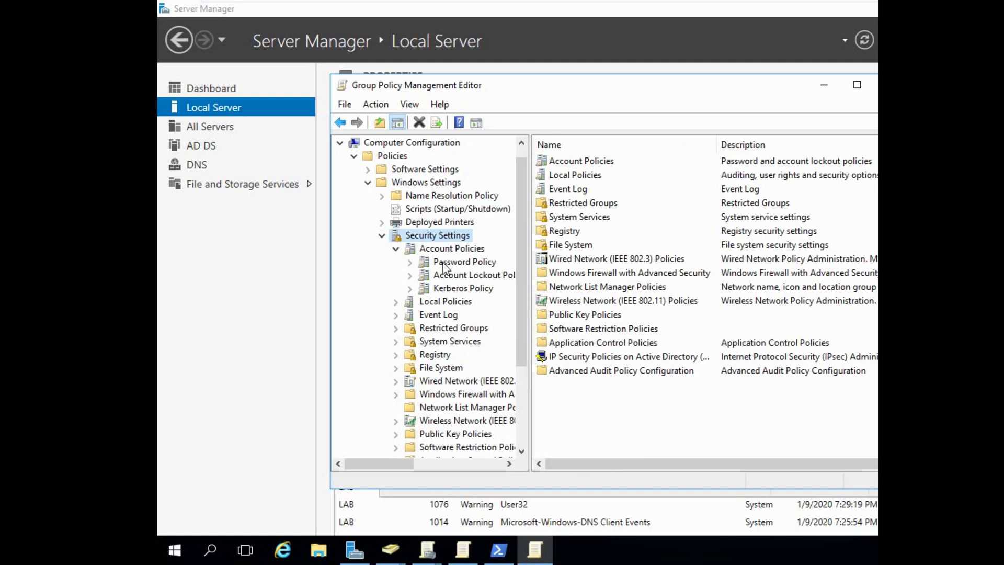
click(396, 249)
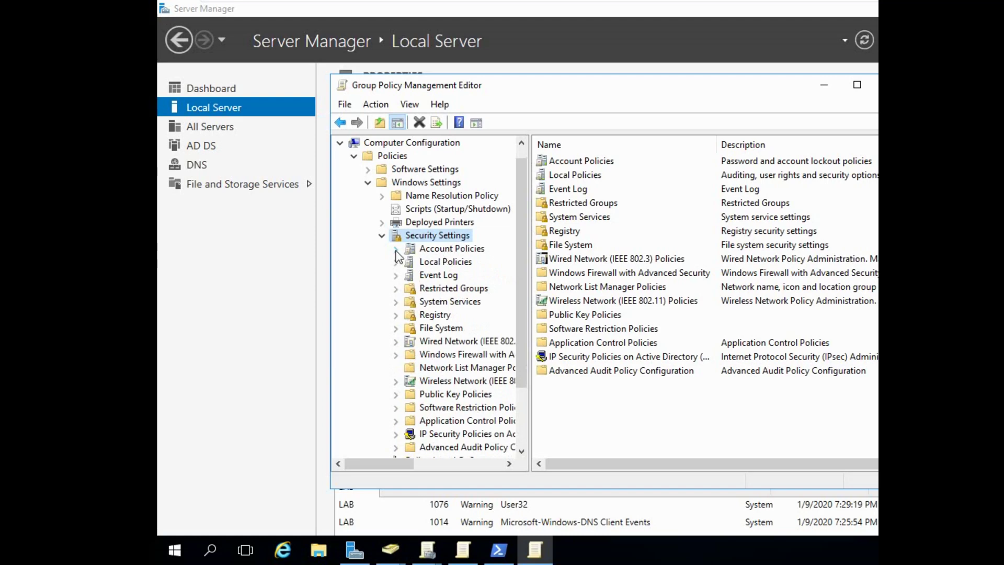
click(396, 249)
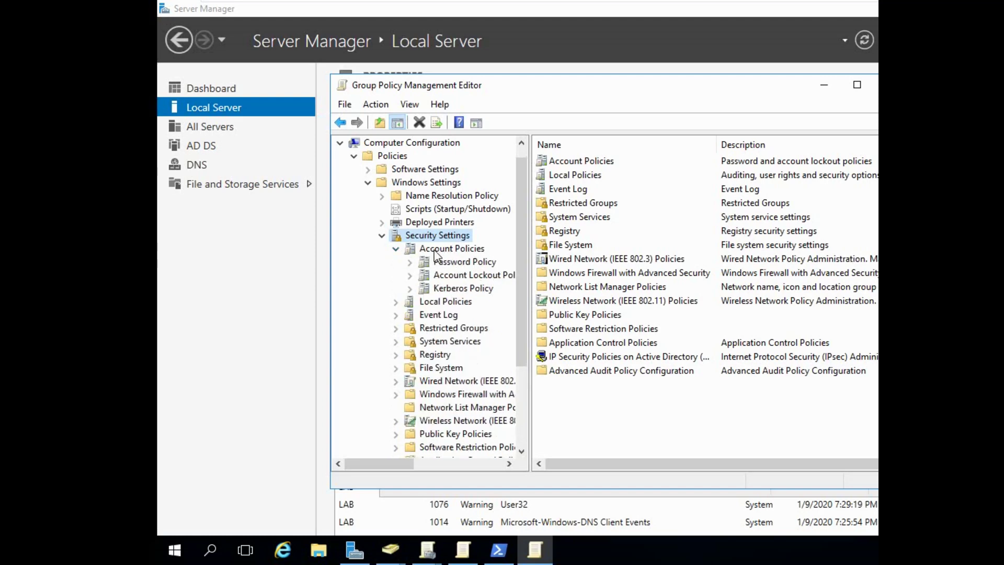
double_click(435, 251)
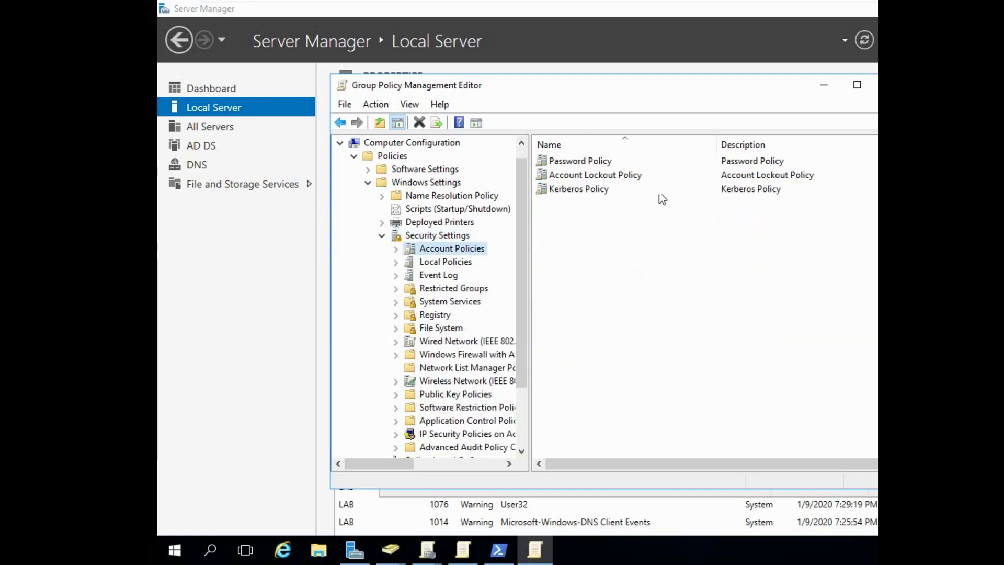
click(574, 163)
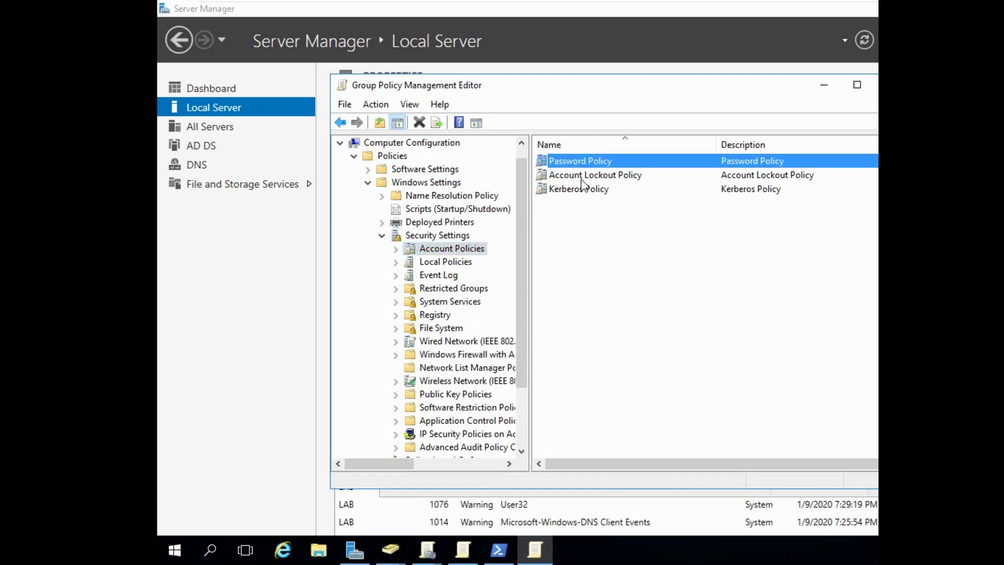
click(582, 176)
click(575, 192)
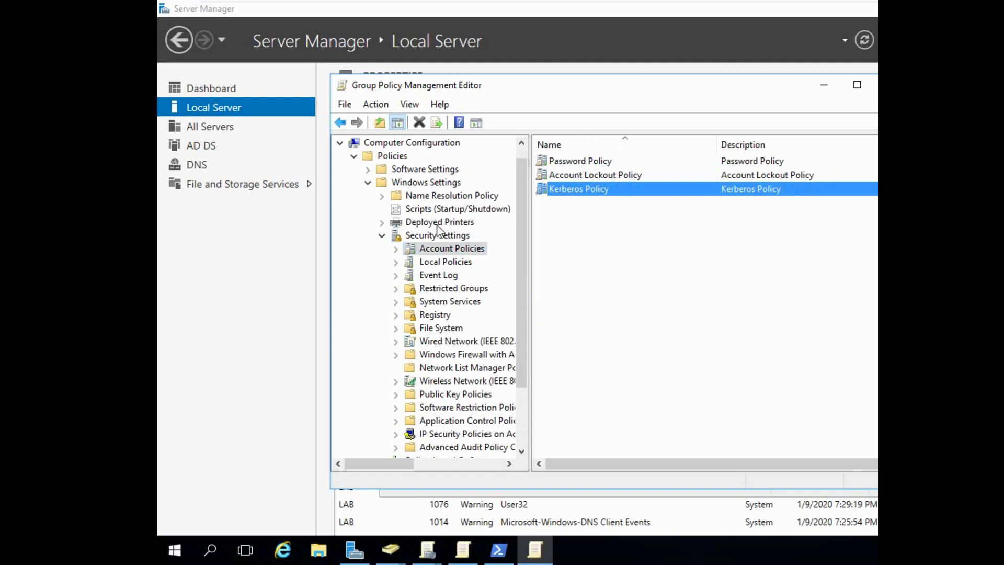
double_click(562, 162)
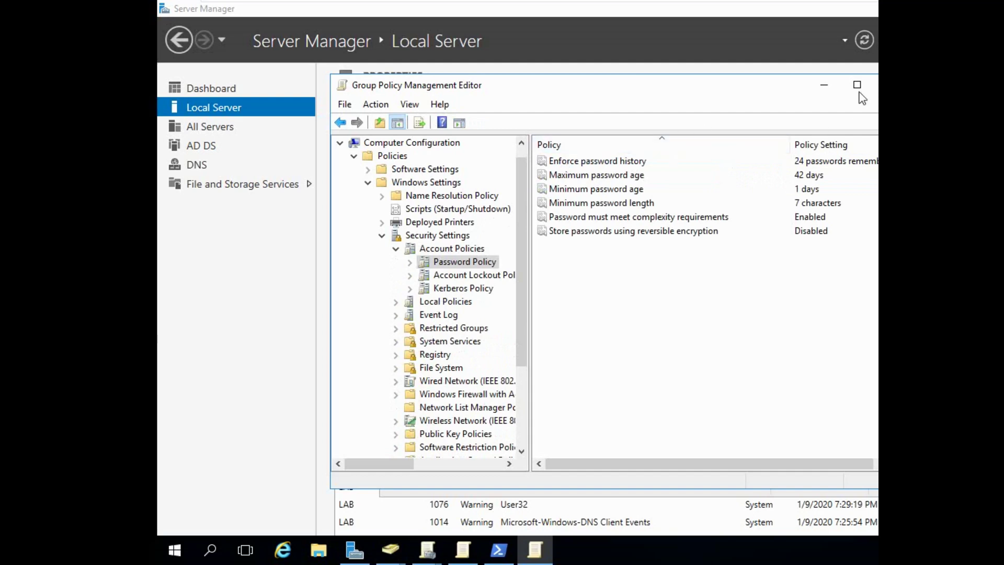
Step: Maximize the editor and review password history, 42-day maximum age and 1-day minimum age unchanged
click(858, 88)
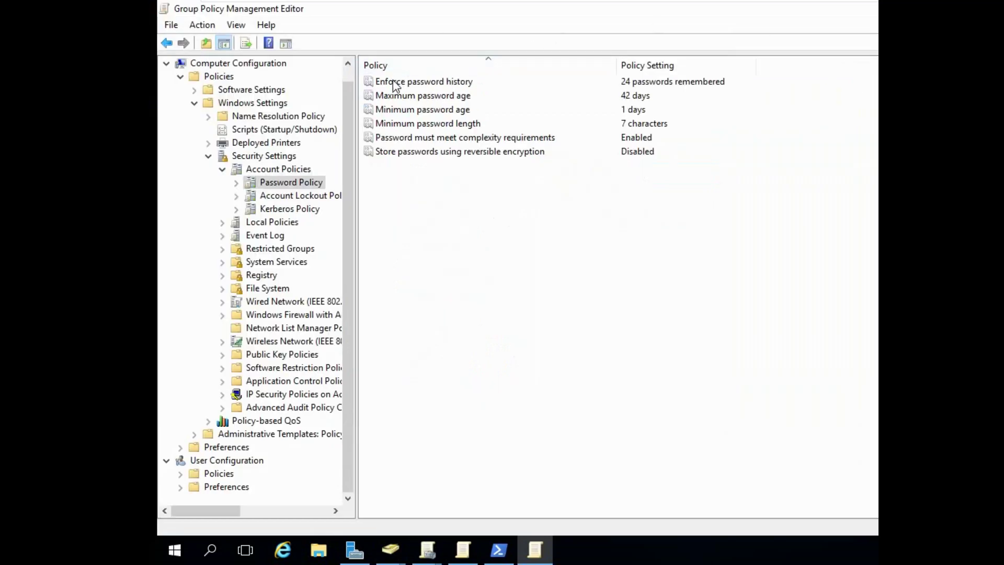
double_click(453, 80)
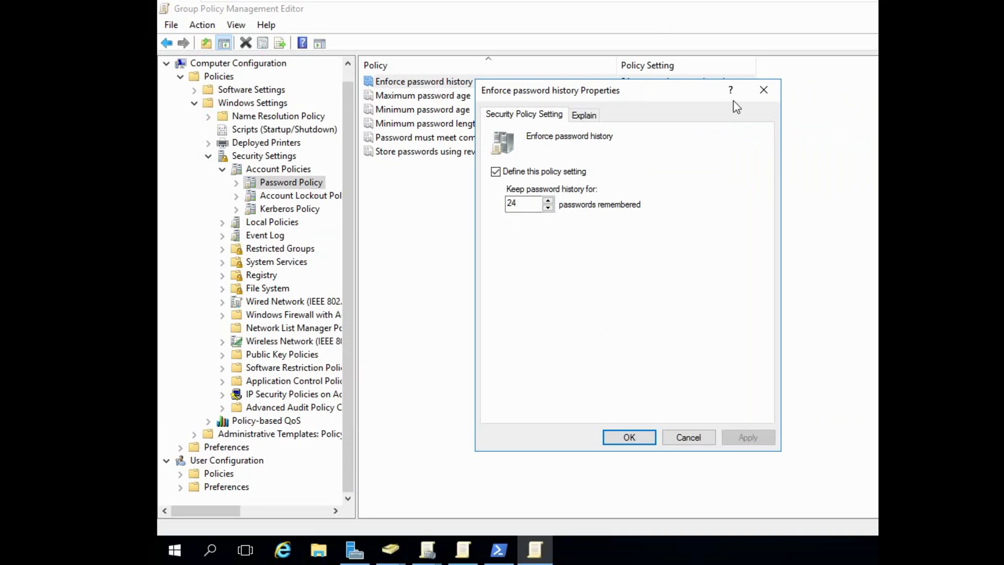
click(628, 438)
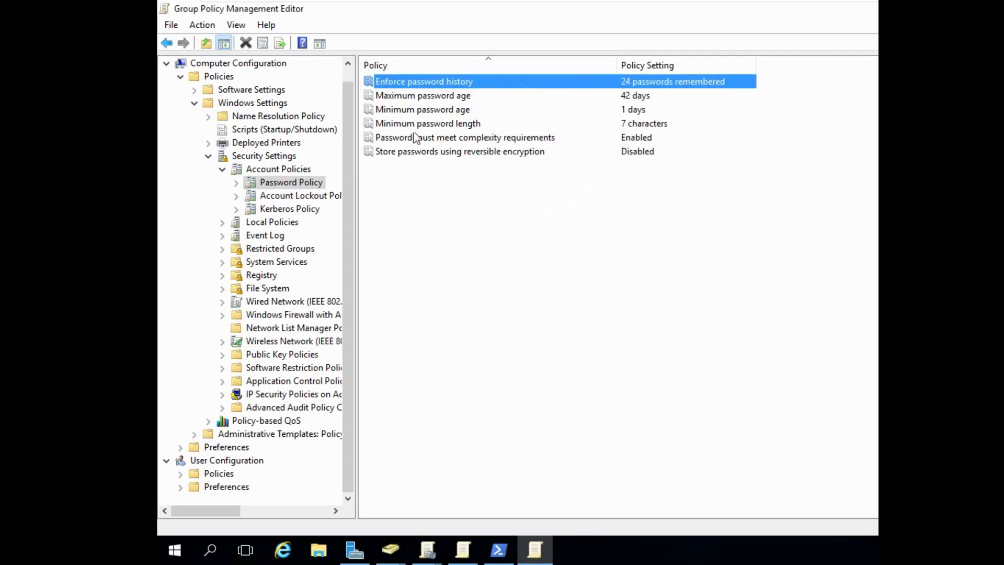
double_click(417, 97)
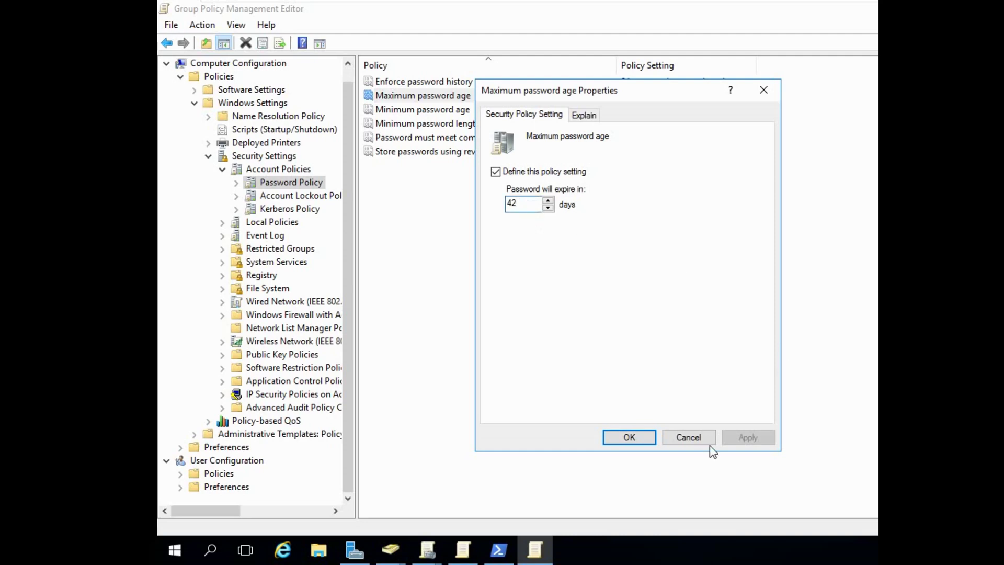
click(605, 441)
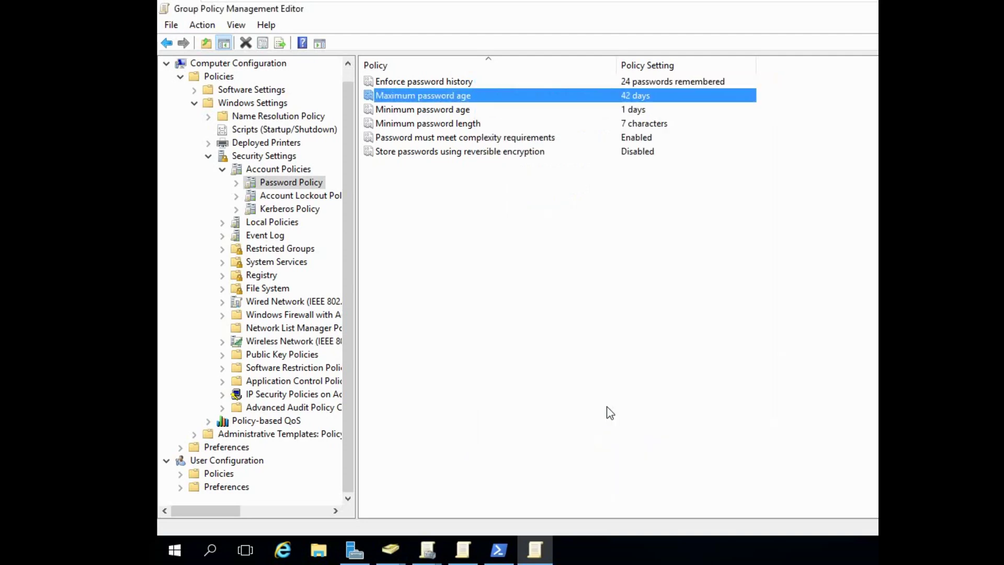
double_click(450, 110)
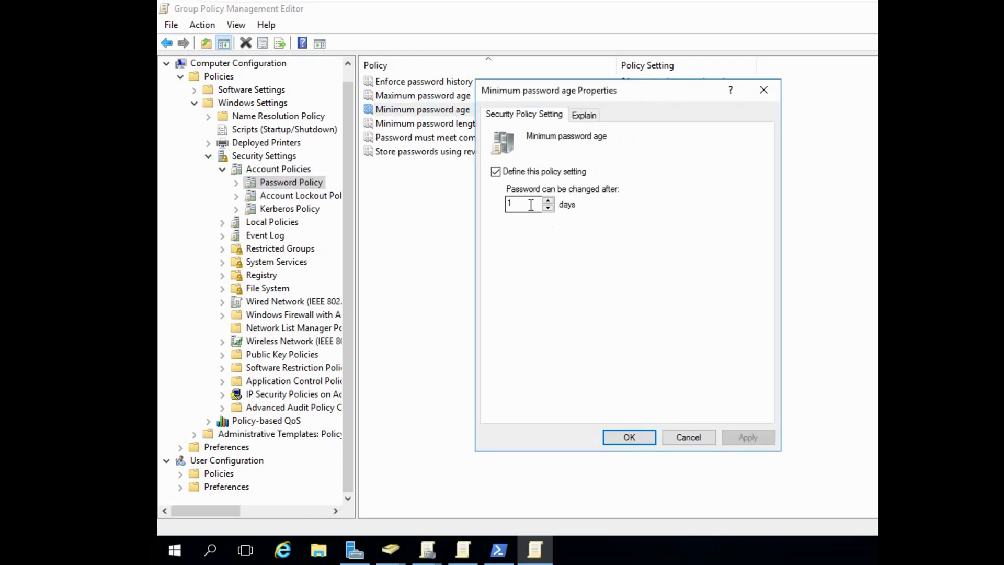
drag(600, 92, 688, 86)
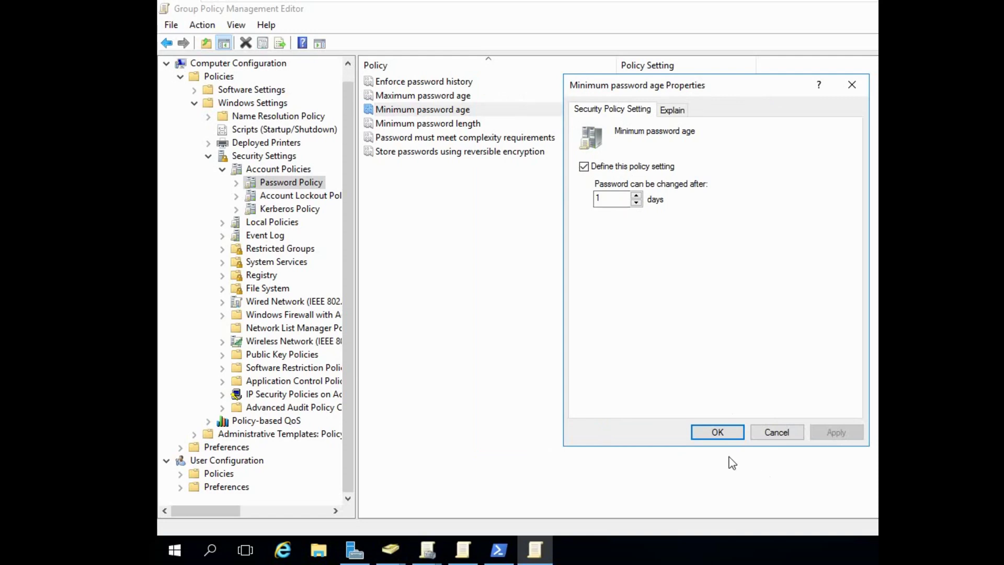
click(716, 433)
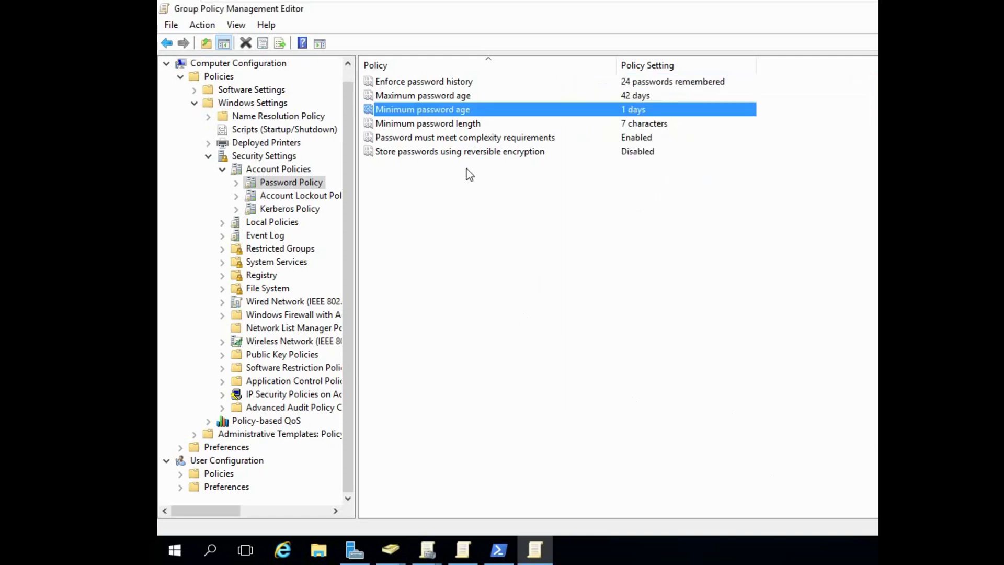
click(458, 124)
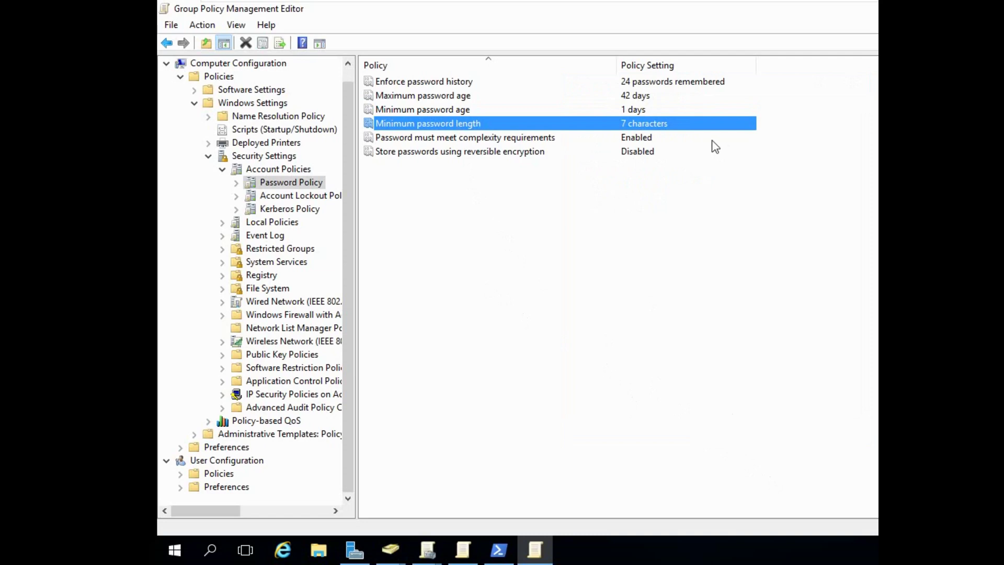
Step: Change Minimum password length from 7 to 10 characters and apply it
double_click(406, 123)
drag(606, 198, 597, 197)
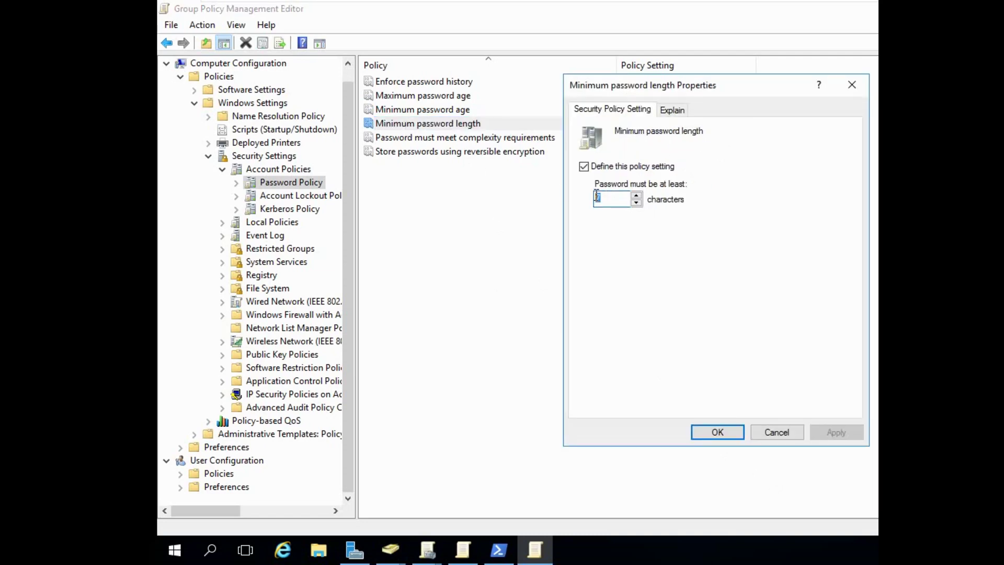
text(10)
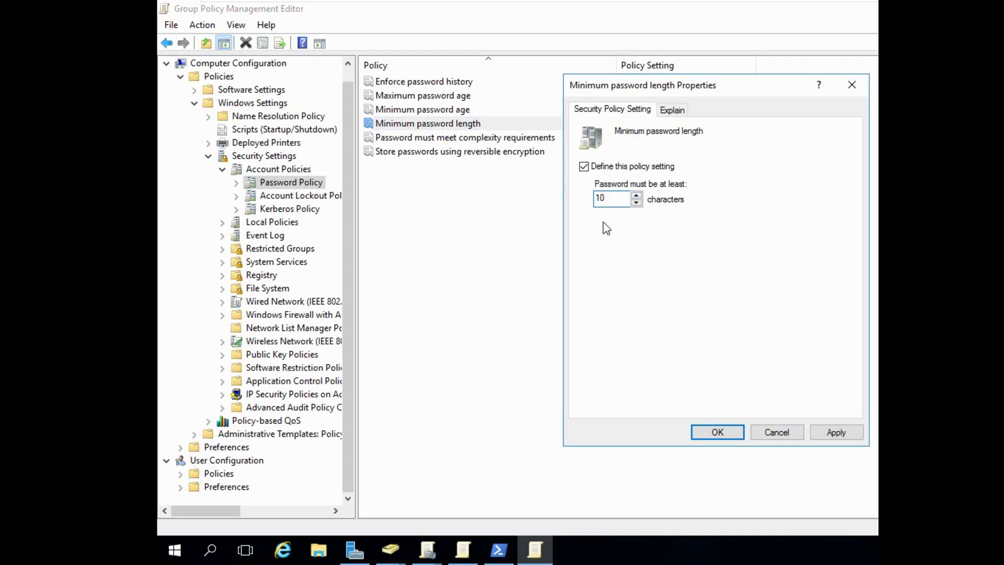
click(838, 431)
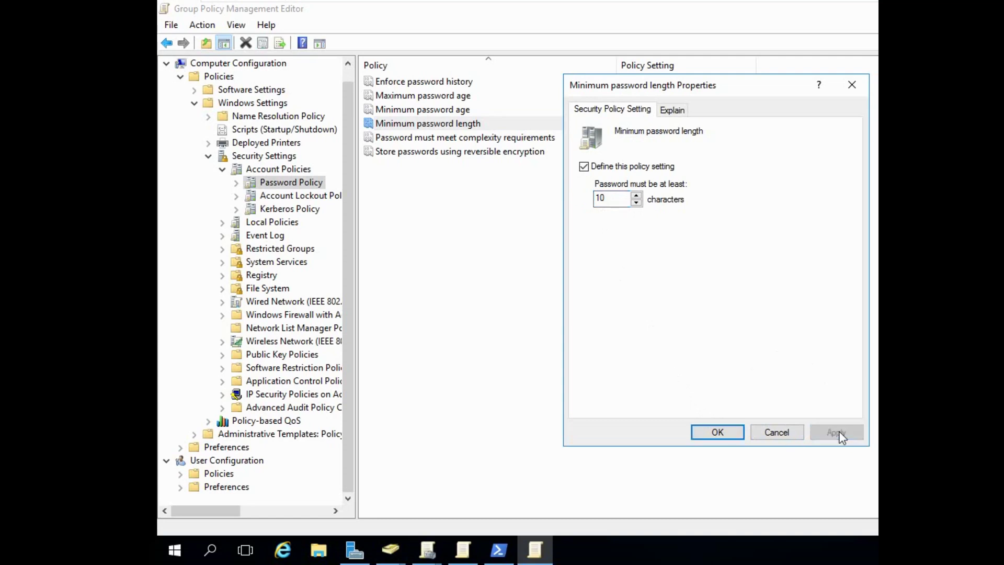
click(724, 427)
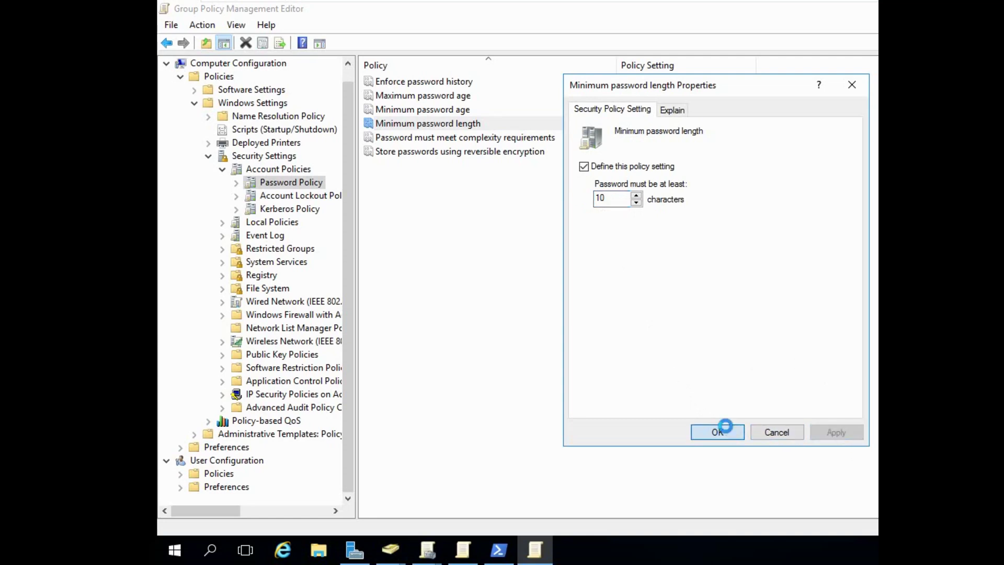
double_click(416, 141)
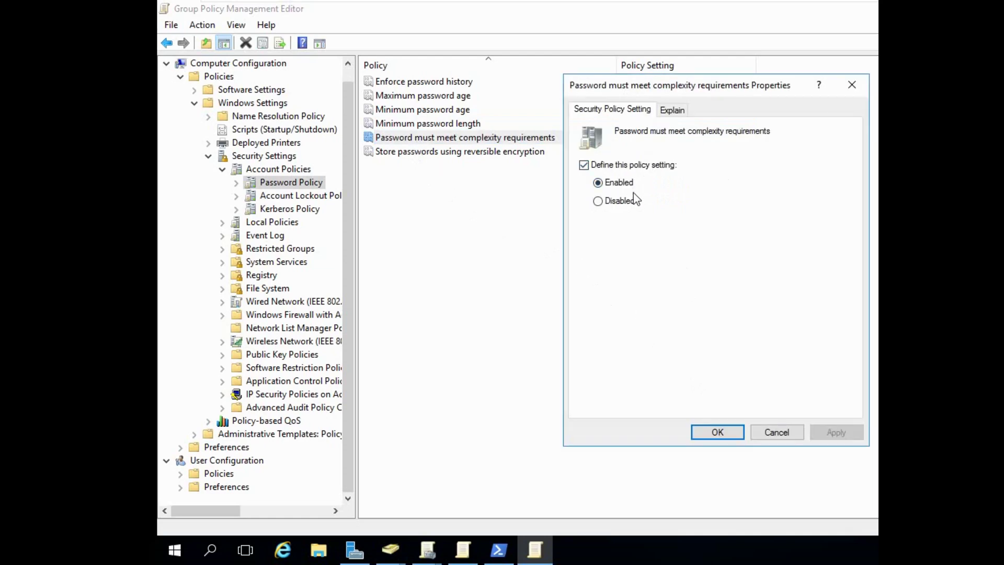
click(673, 111)
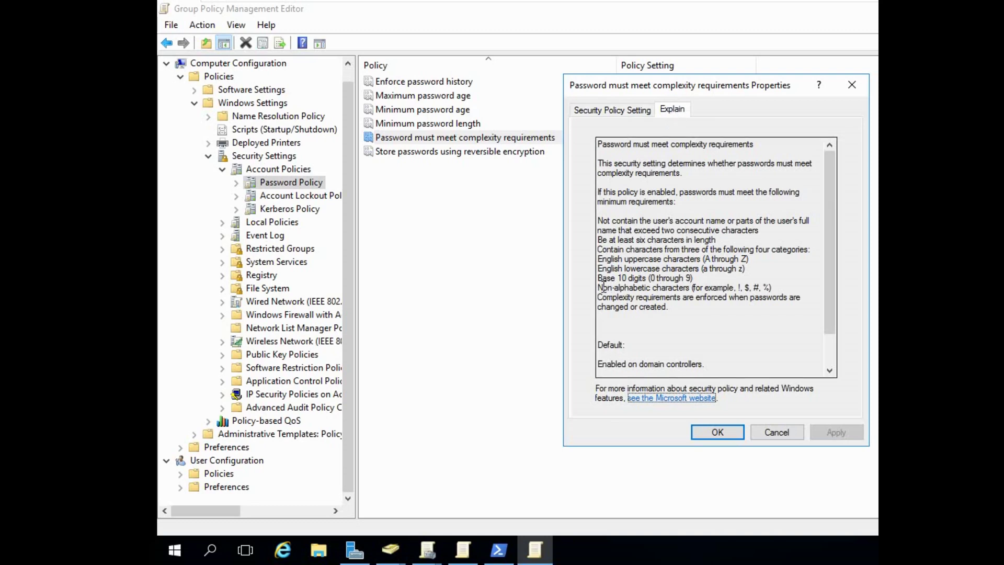
drag(598, 287, 684, 287)
drag(752, 289, 775, 290)
drag(600, 278, 698, 278)
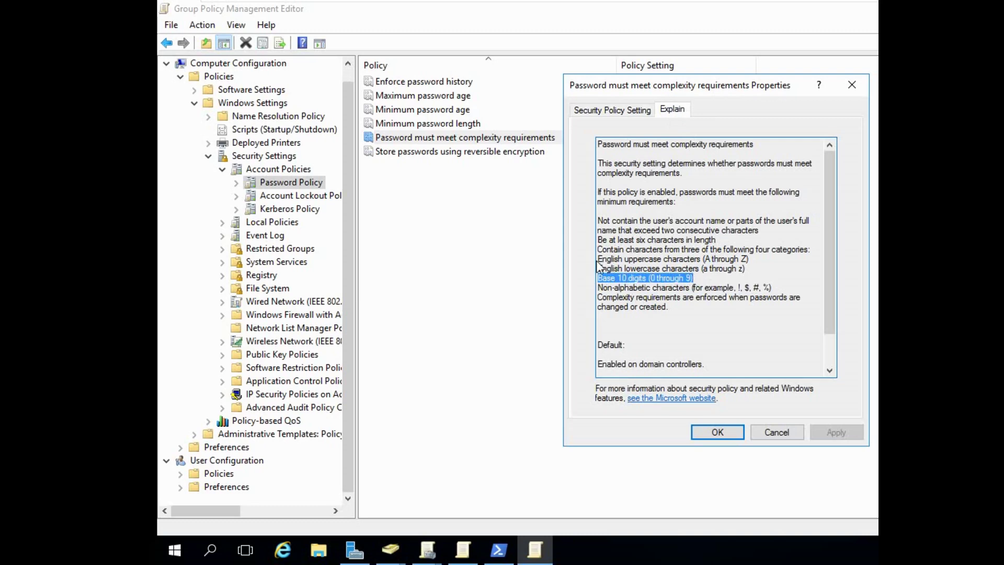
drag(598, 259, 758, 262)
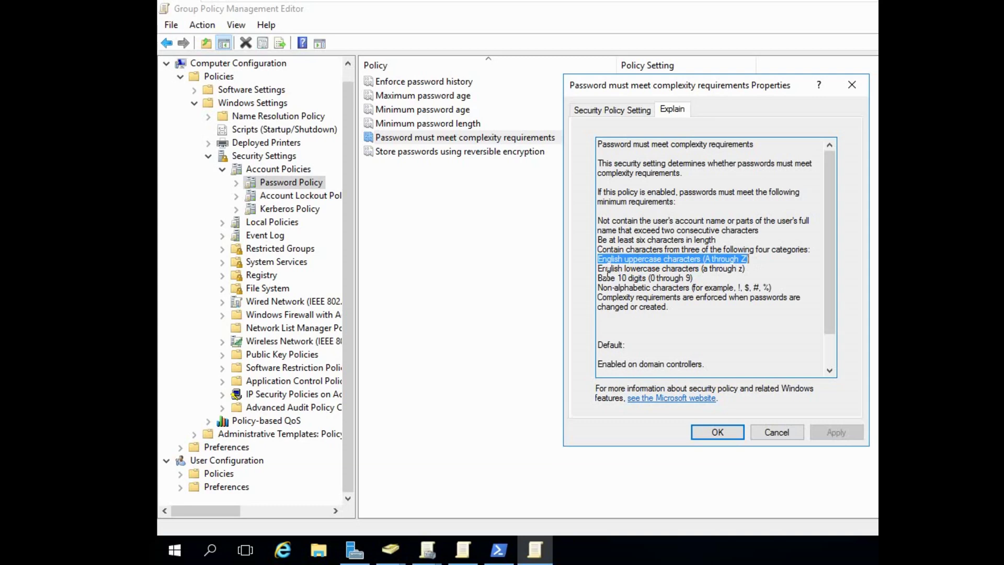
drag(603, 268, 746, 269)
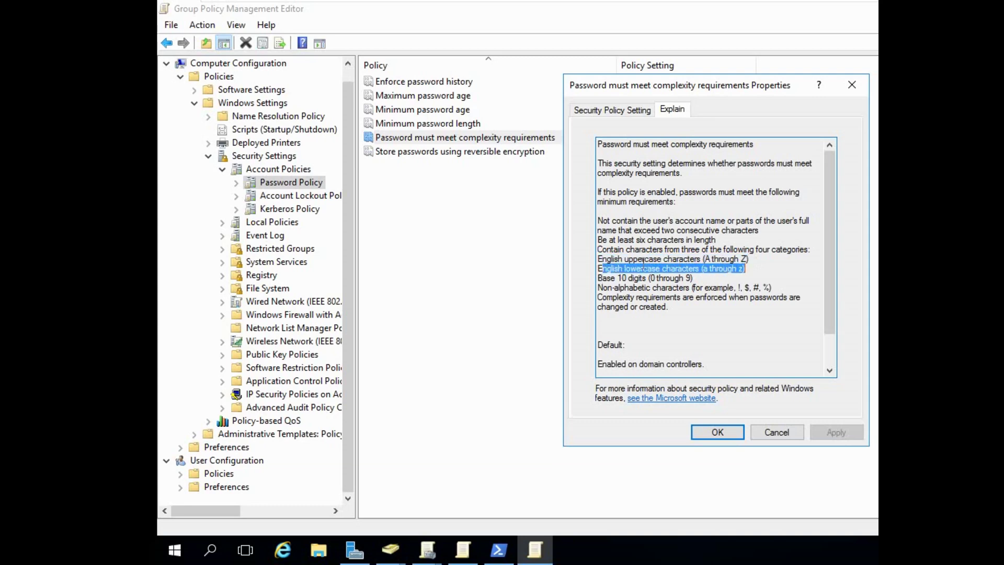
click(727, 429)
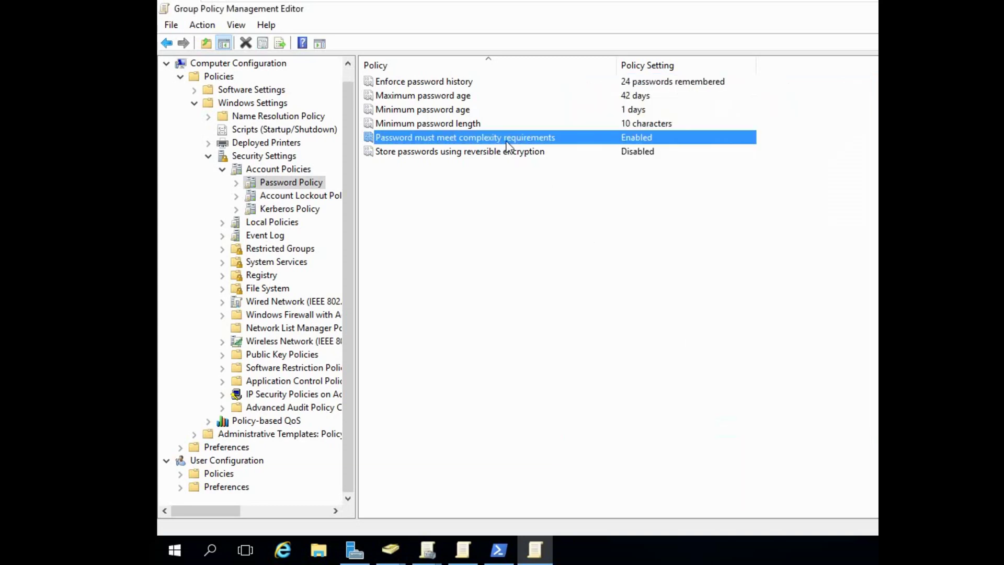
Step: Verify reversible encryption is Disabled and length is 10, then reopen Minimum password age
double_click(408, 153)
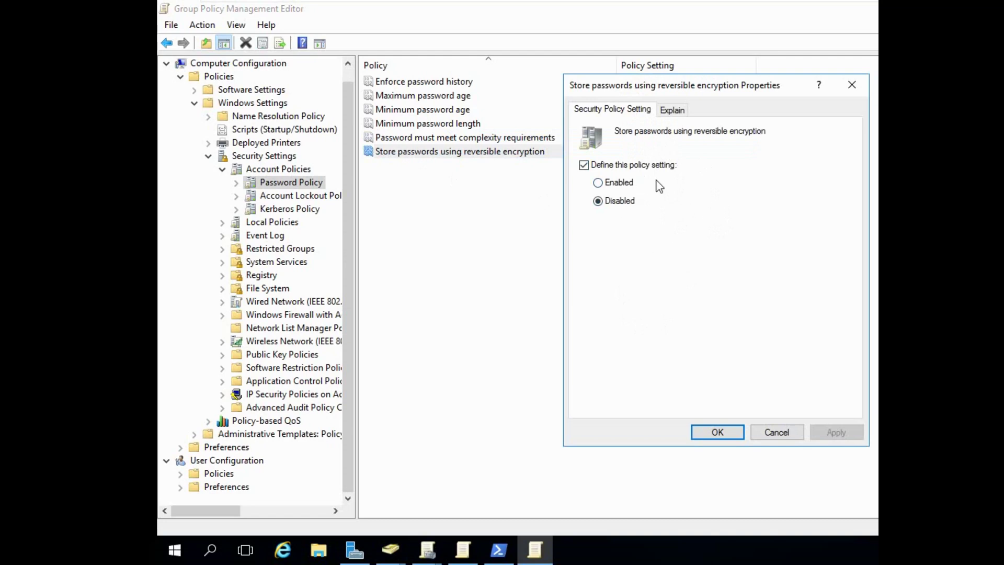
click(710, 427)
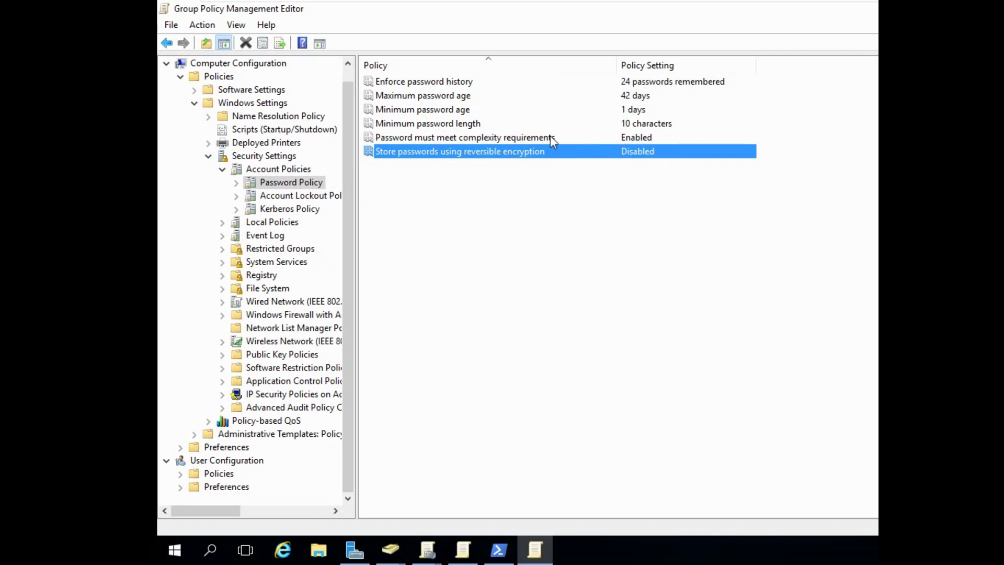
double_click(446, 124)
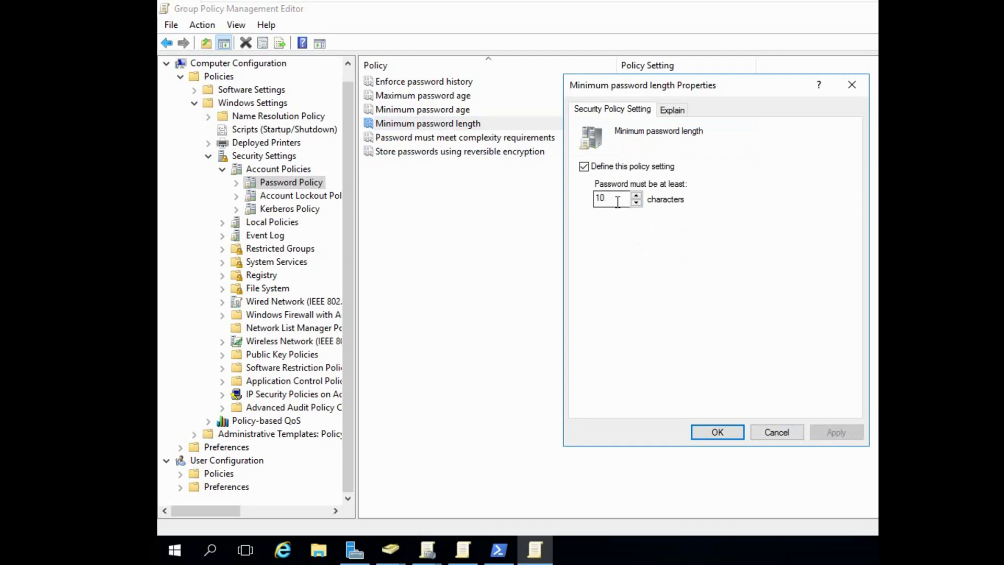
click(705, 433)
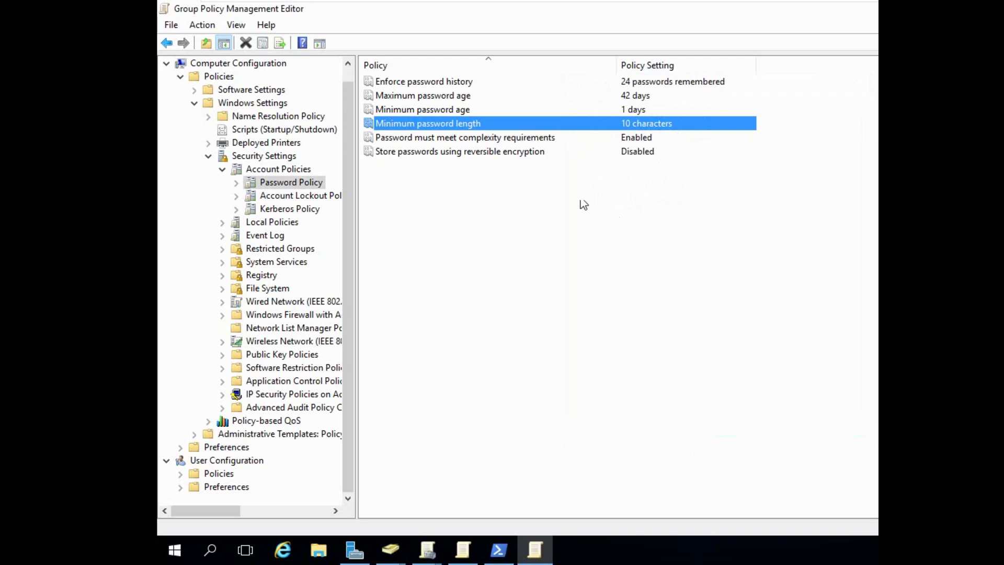
double_click(438, 111)
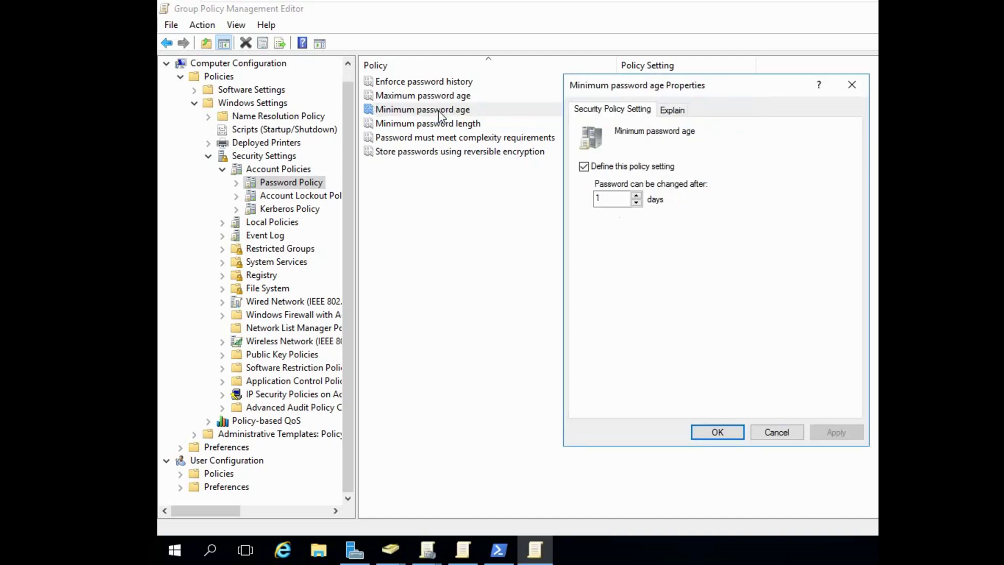
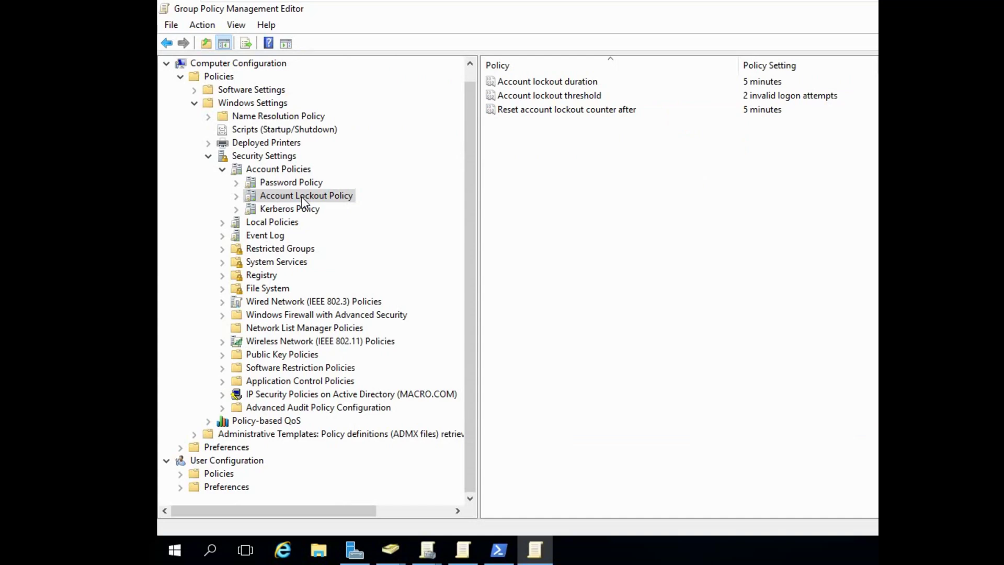
Step: Change the account lockout duration from 5 to 10 minutes and apply it
click(534, 86)
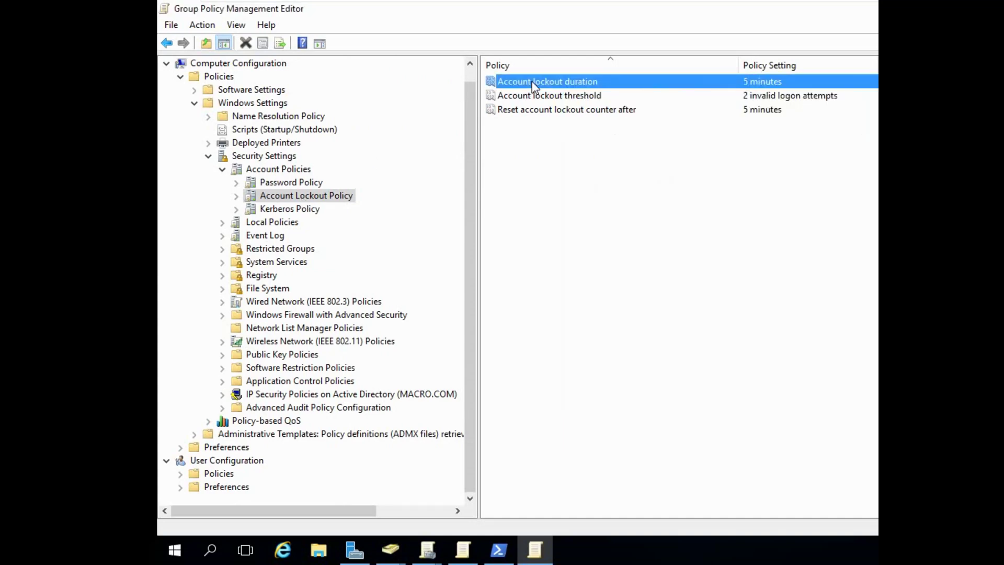
double_click(534, 84)
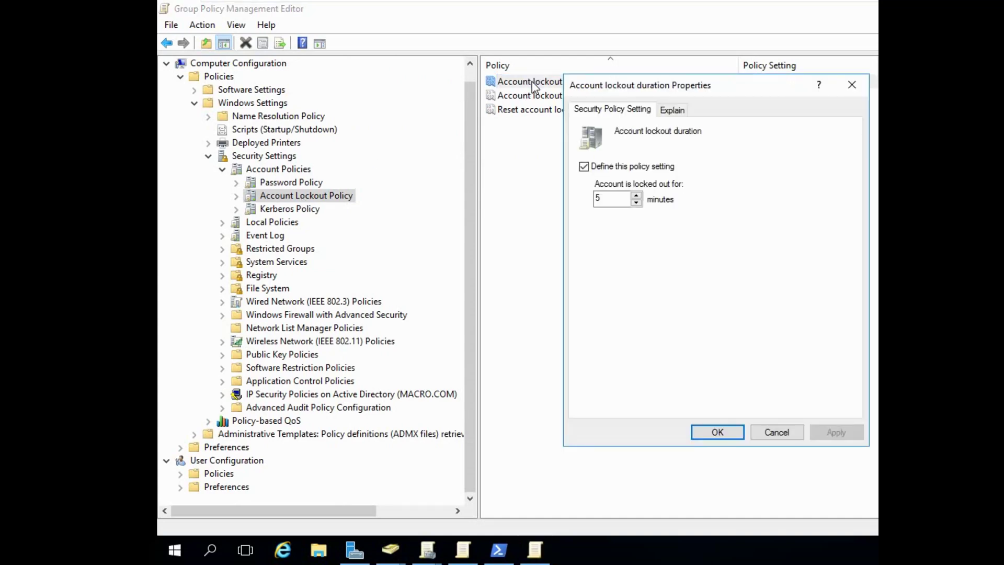
click(616, 200)
key(BackSpace)
text(3)
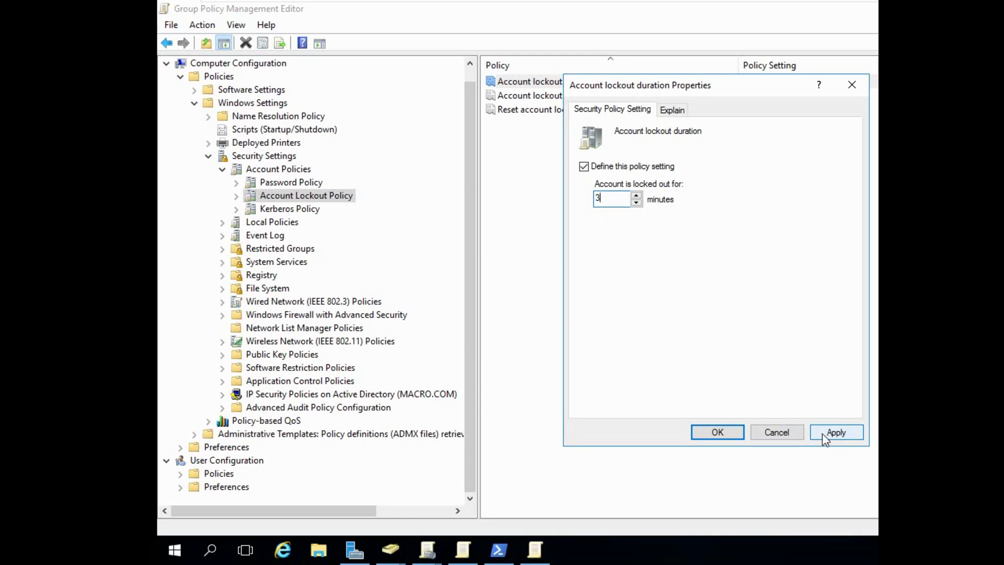
key(BackSpace)
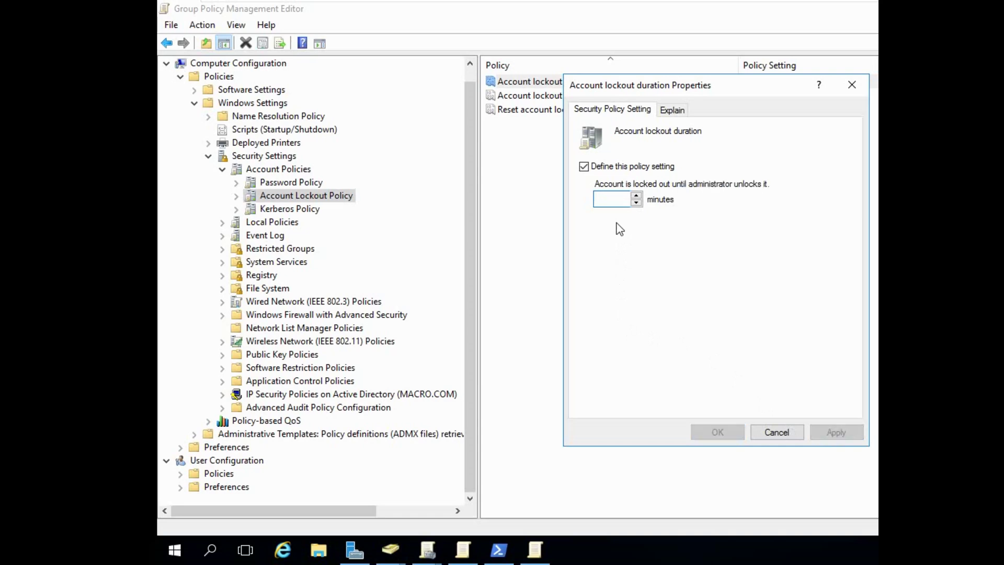
text(10)
click(827, 434)
click(732, 434)
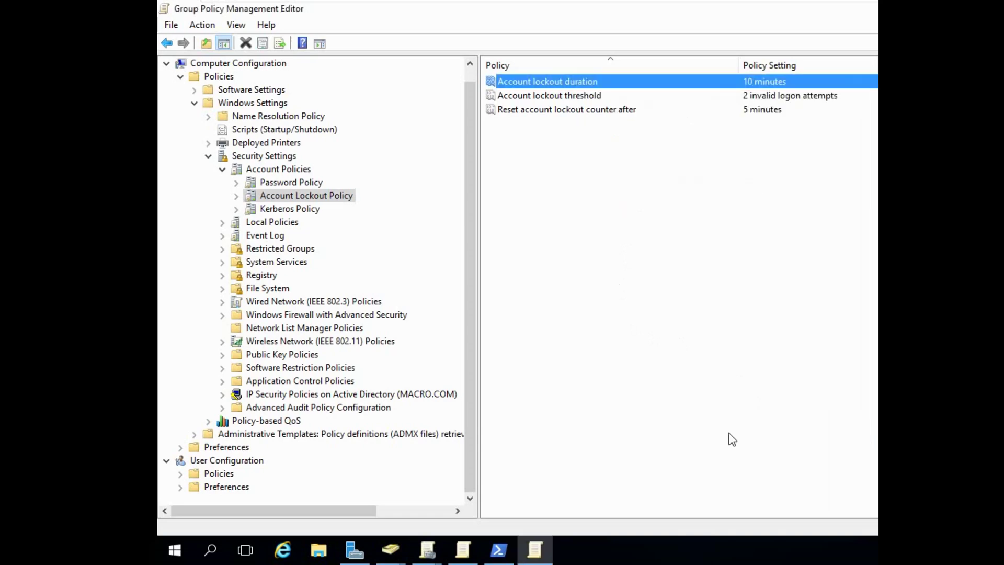
double_click(541, 97)
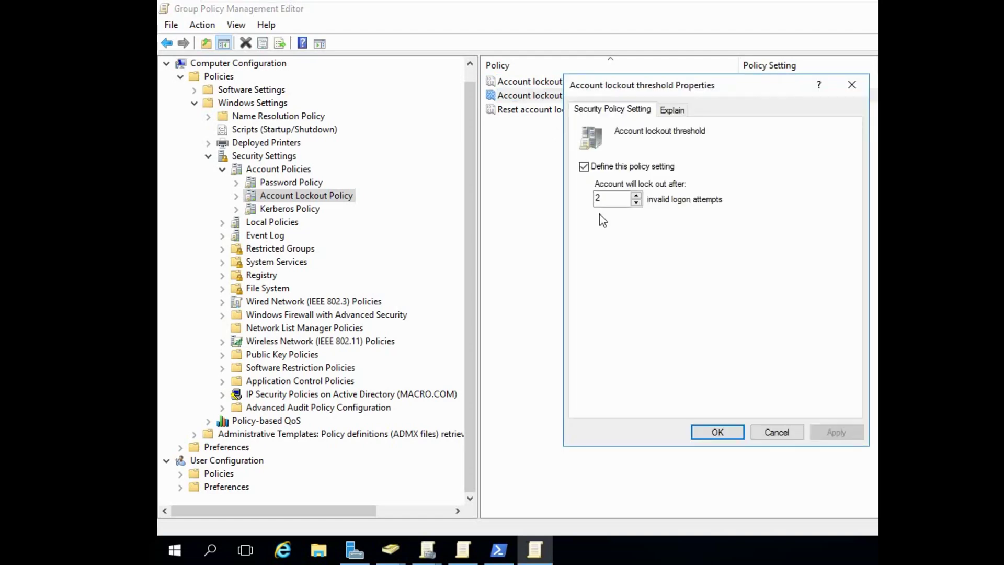
Step: Raise the account lockout threshold from 2 to 3 invalid logon attempts
drag(718, 82, 789, 95)
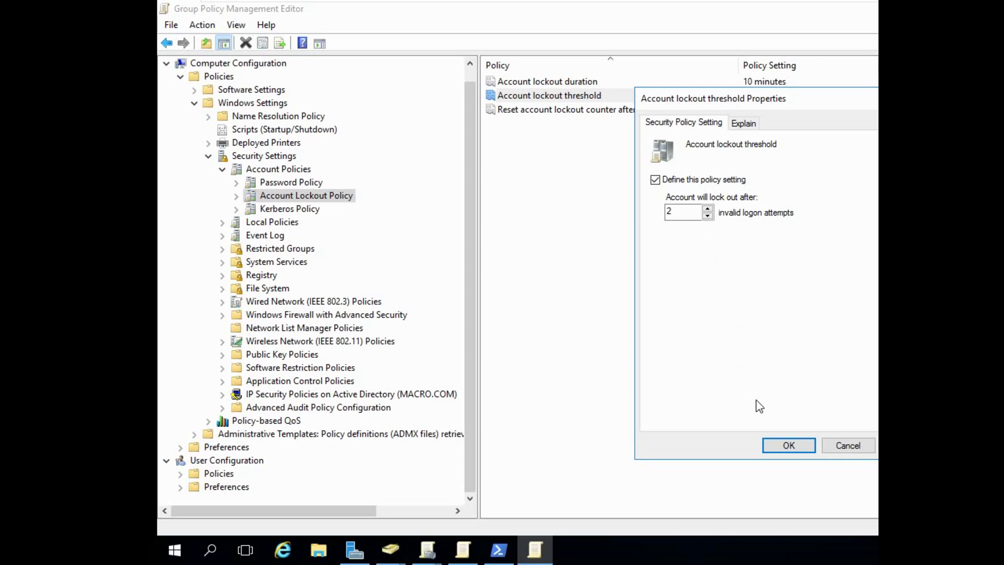
click(683, 214)
key(BackSpace)
text(3)
click(789, 445)
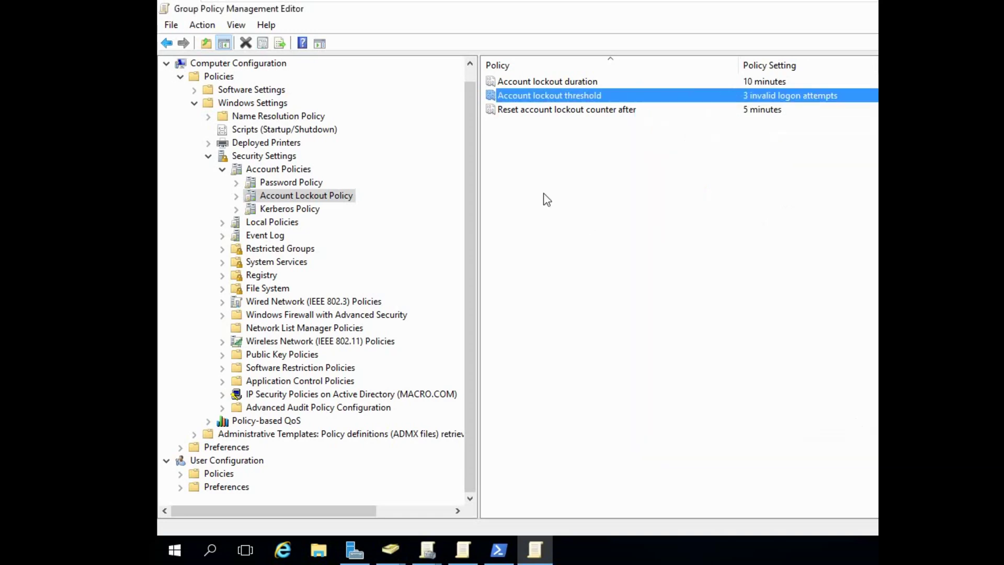
double_click(541, 111)
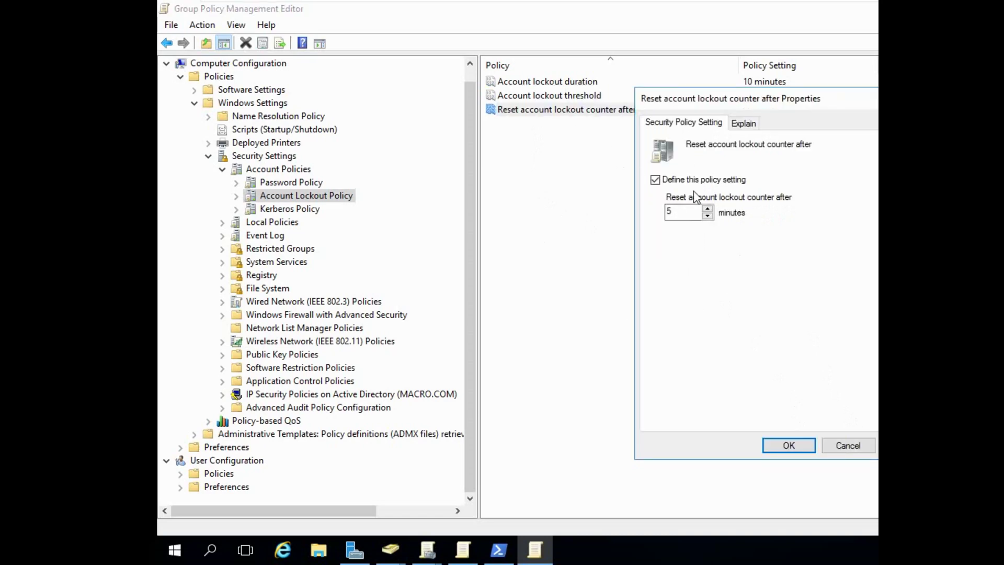
click(773, 448)
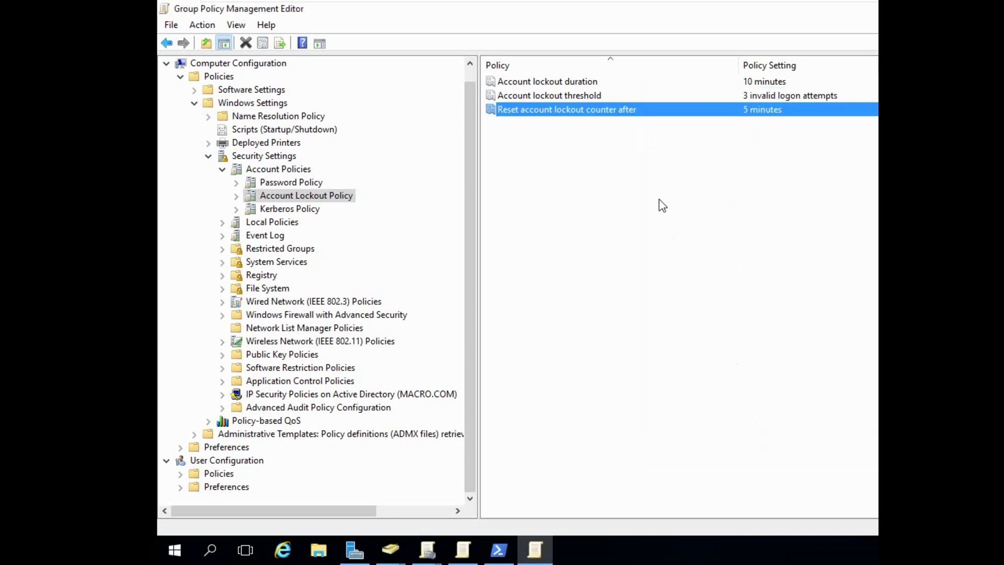
click(286, 212)
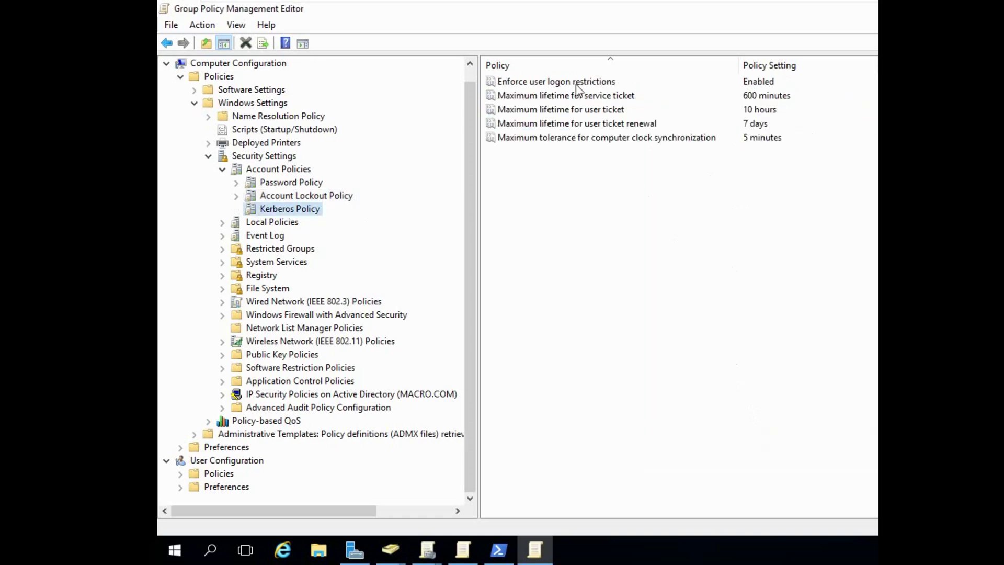
double_click(576, 83)
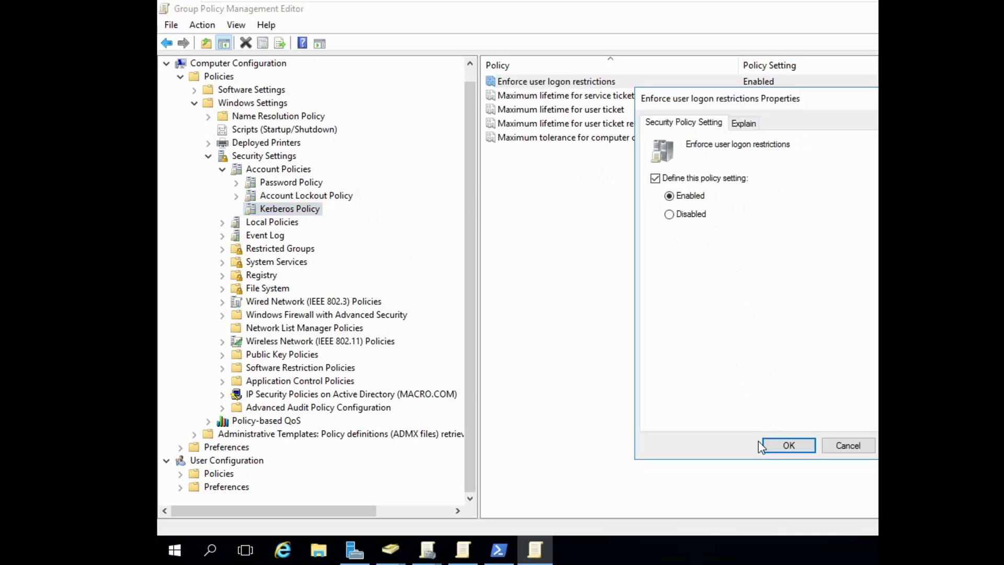
click(768, 447)
double_click(596, 96)
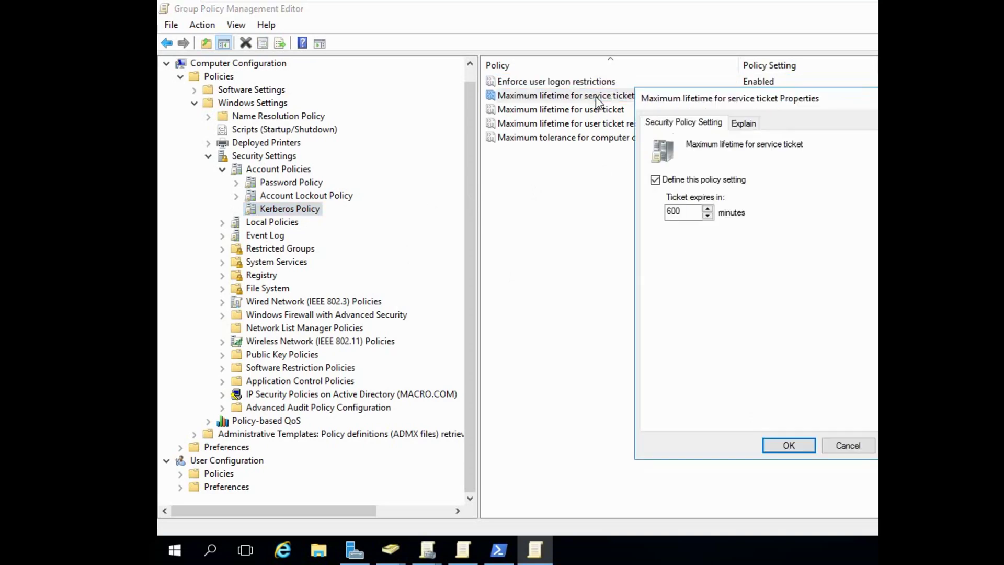
click(768, 447)
double_click(592, 111)
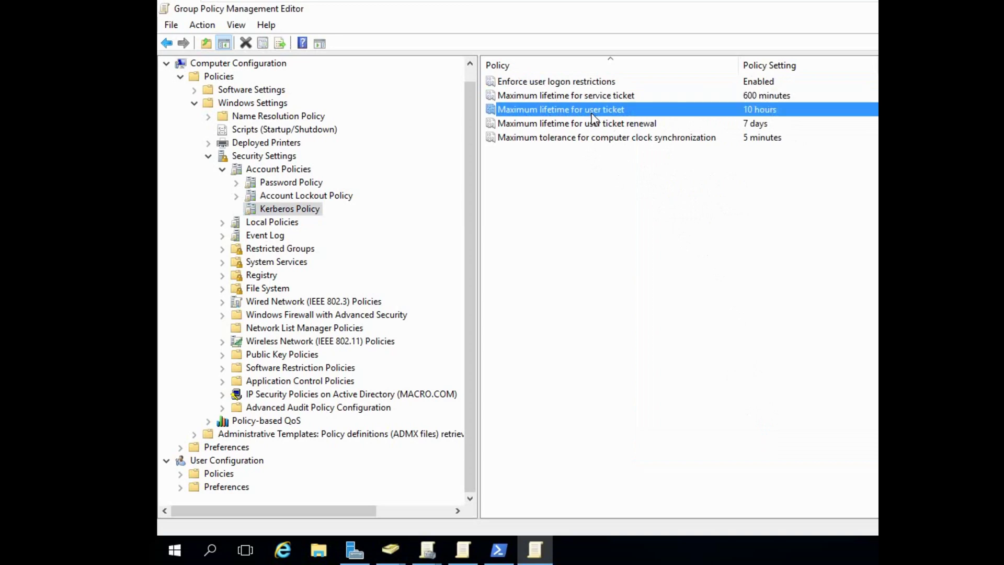
click(791, 444)
click(276, 184)
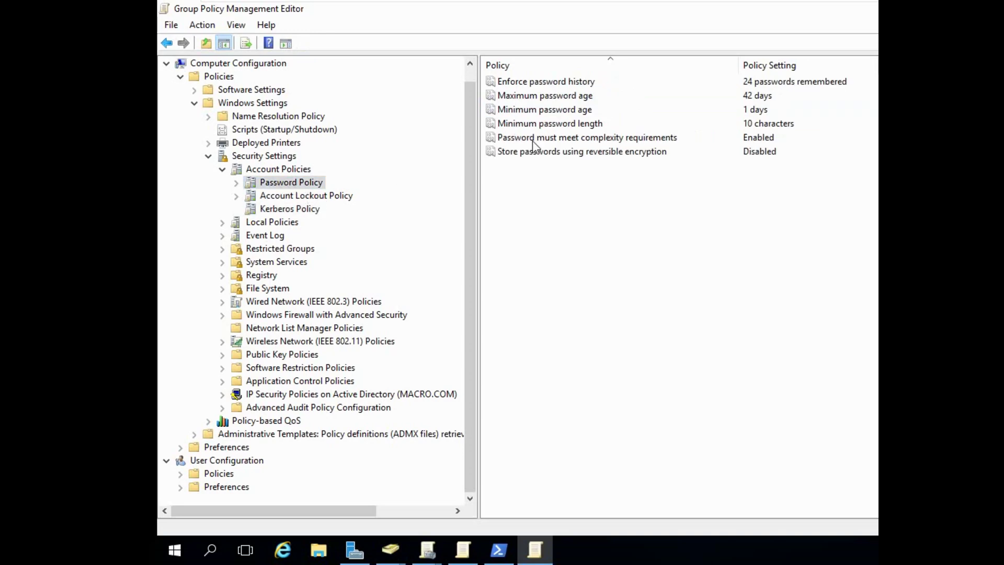
click(502, 125)
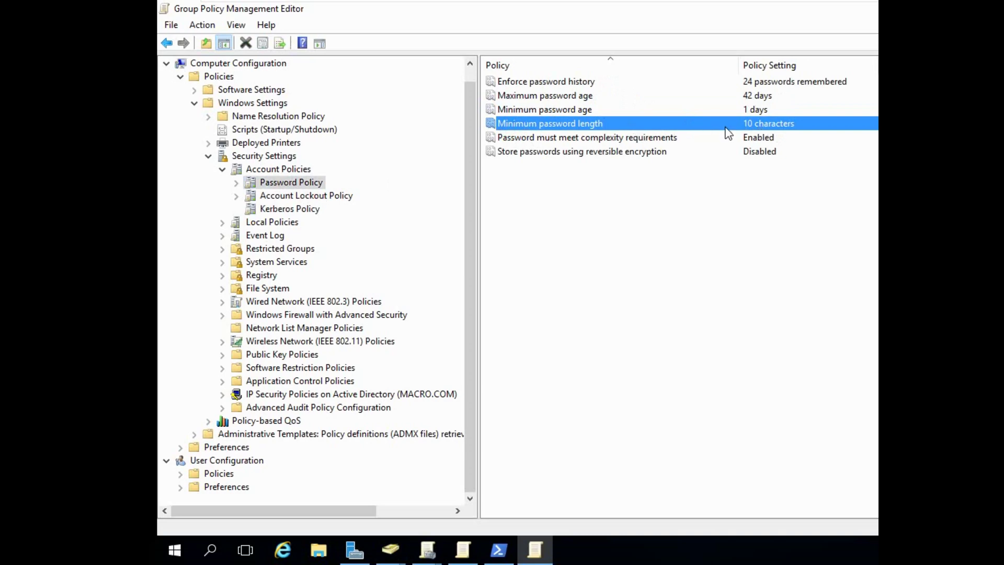
click(308, 197)
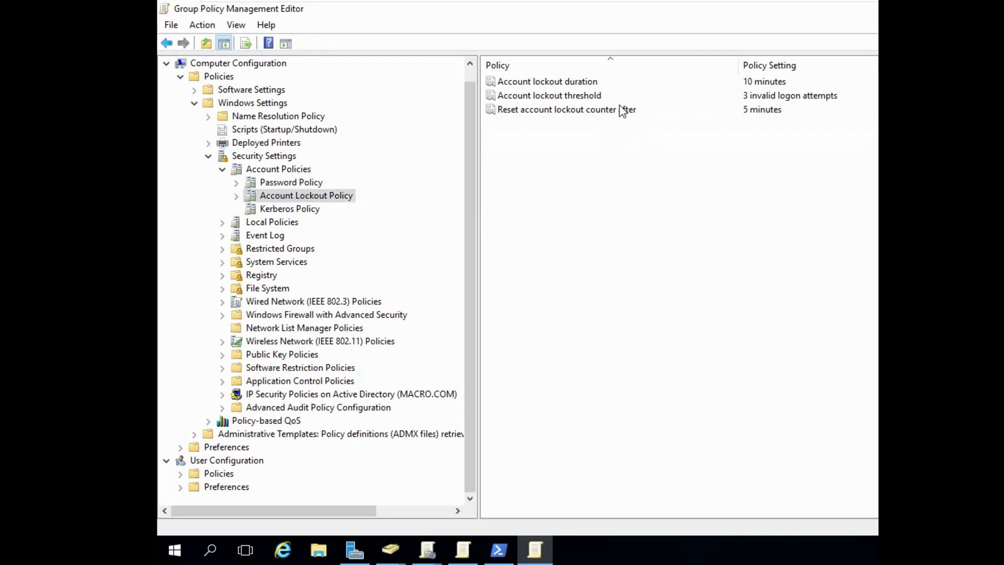
click(591, 97)
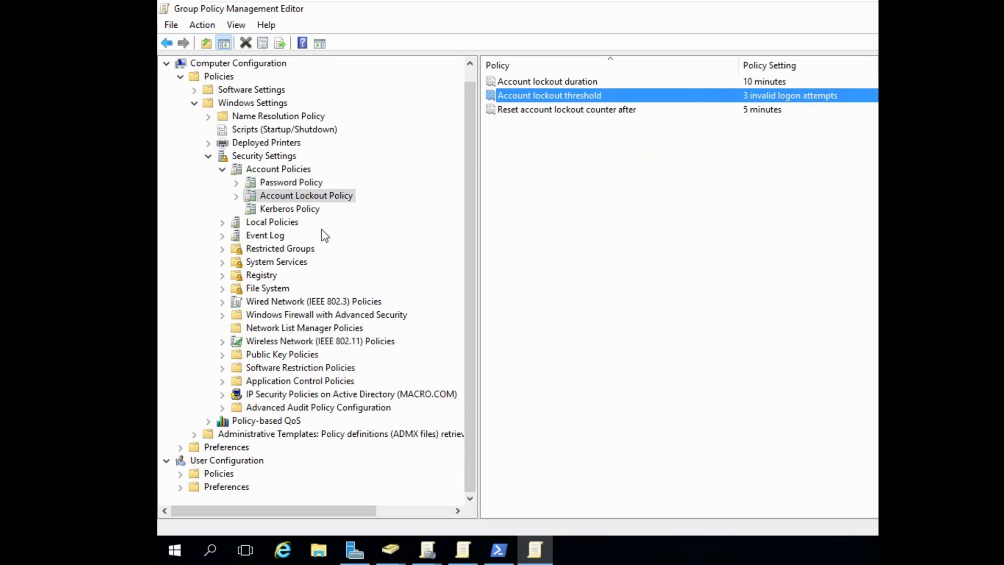
click(500, 549)
Step: Rerun gpupdate /force in PowerShell so the computer policy refreshes successfully
click(526, 399)
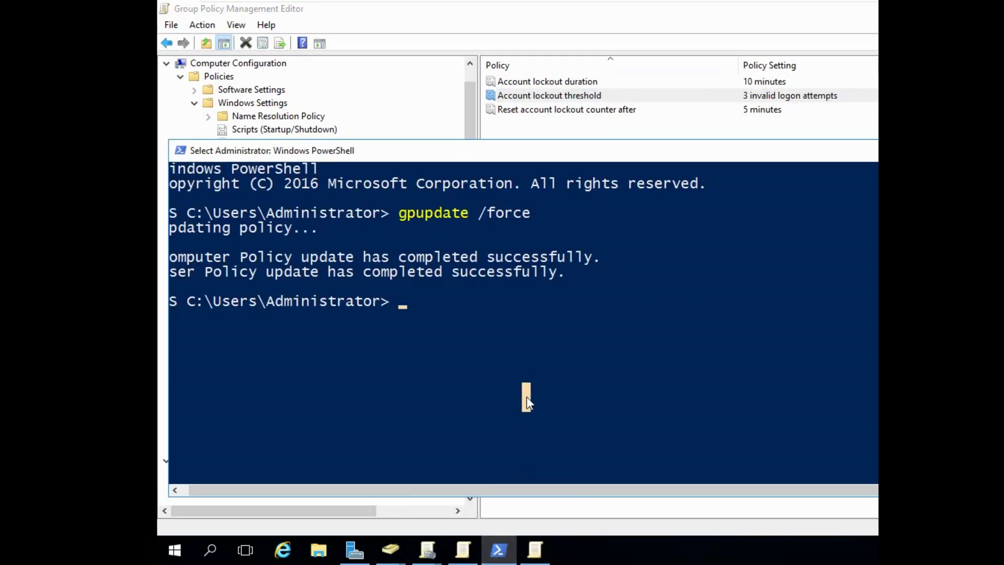
key(Up)
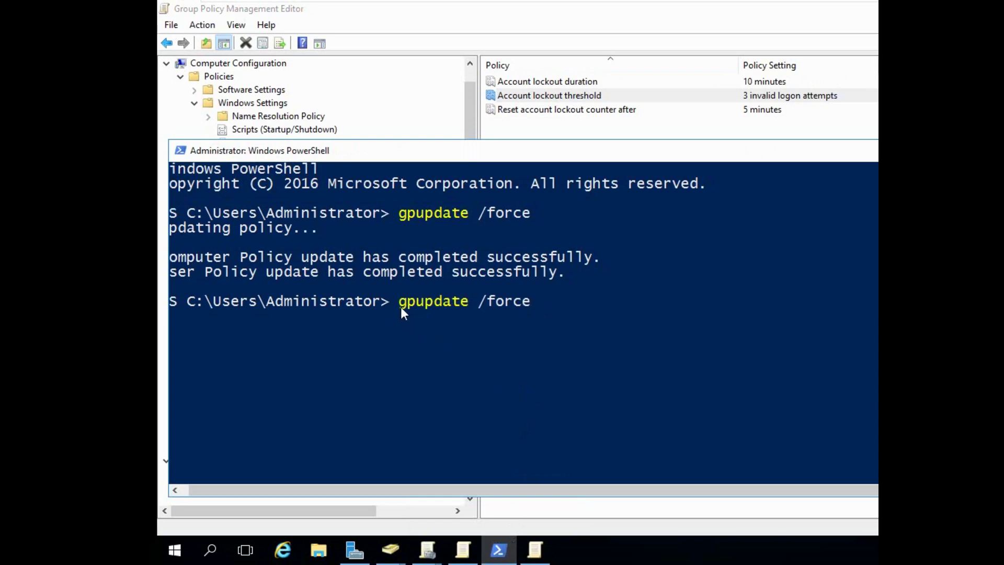
drag(400, 307, 469, 313)
click(542, 306)
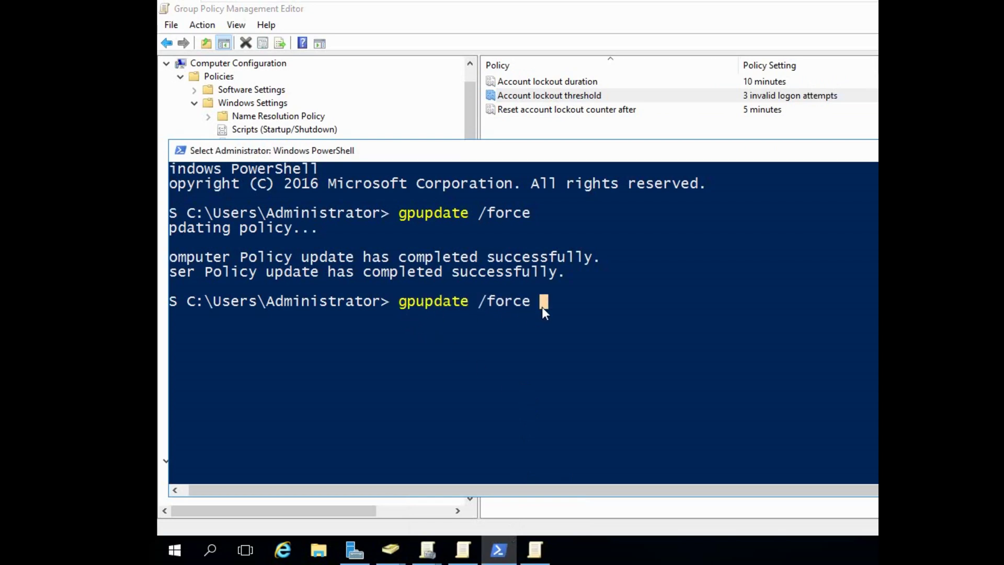
key(Escape)
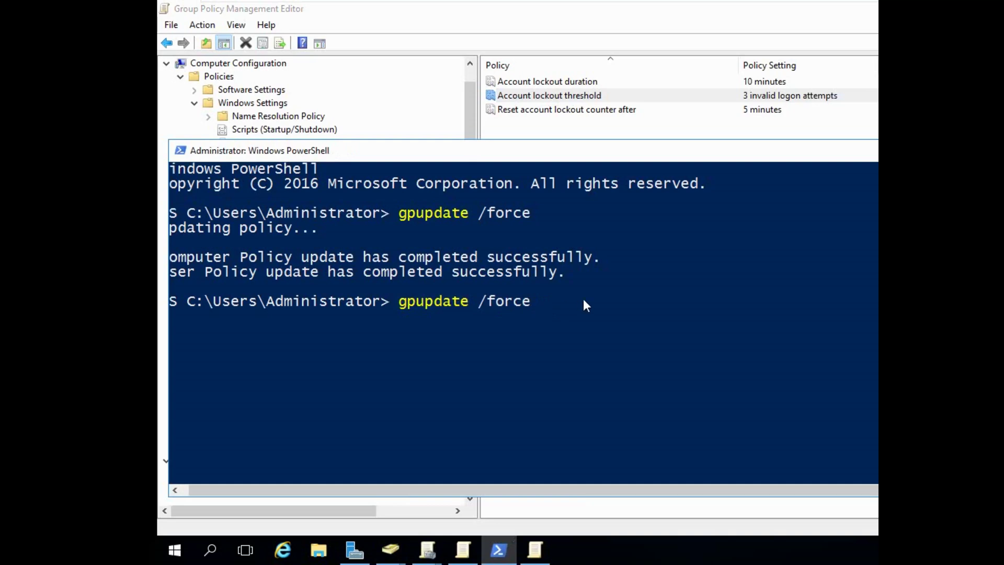
key(Return)
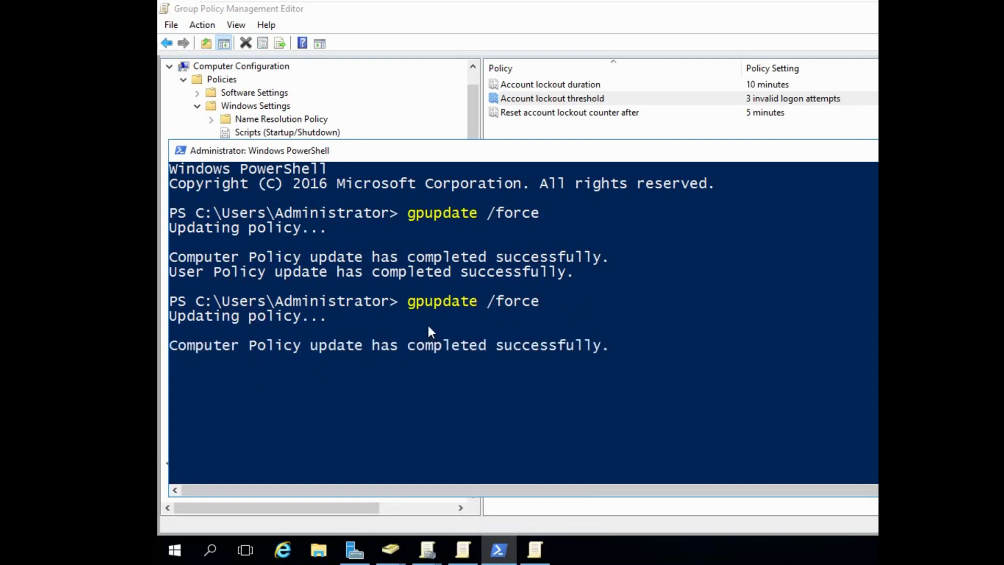
click(355, 550)
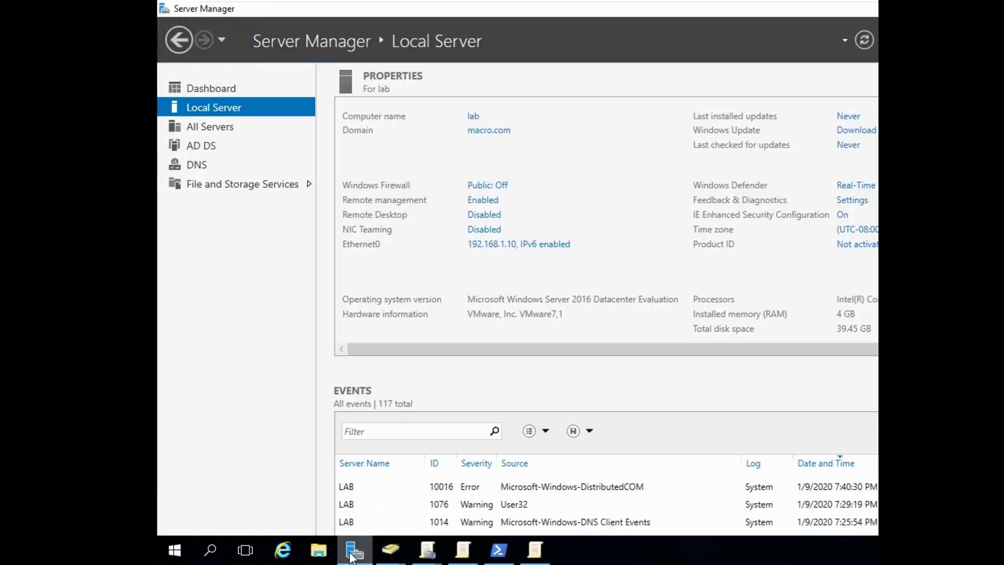
Step: Launch Active Directory Users and Computers from Tools and expand macro.com to its Users container
key(alt+t)
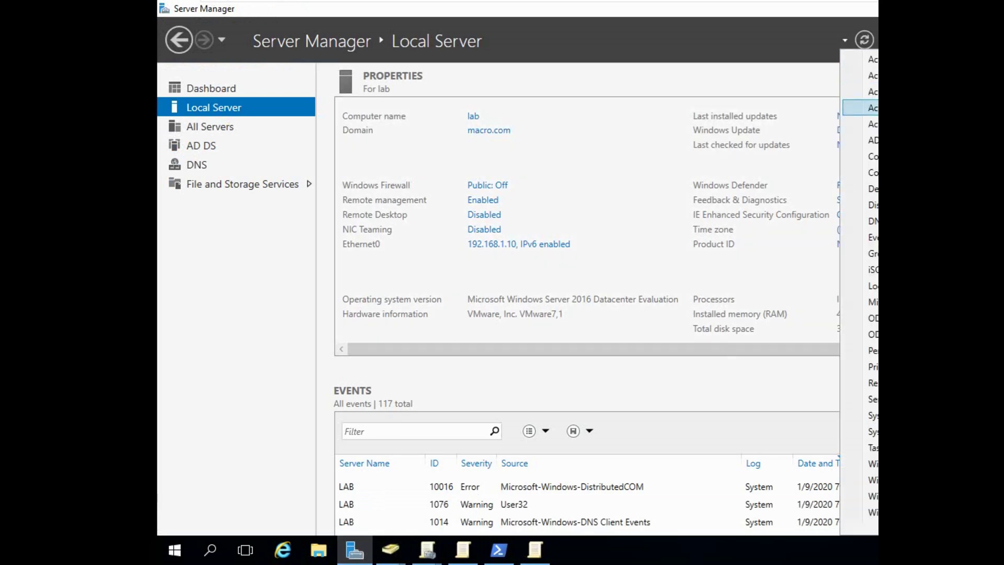
key(Return)
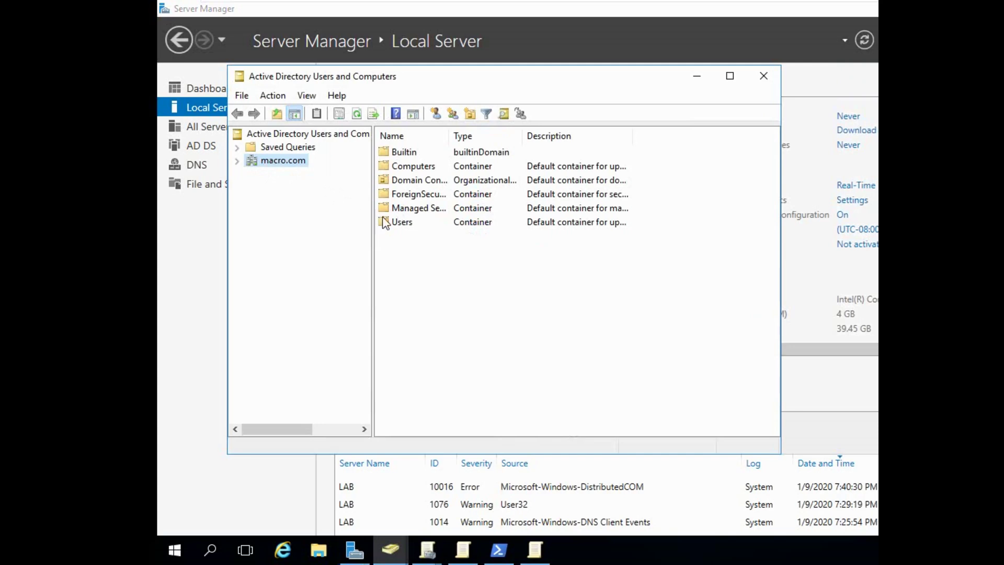
click(237, 161)
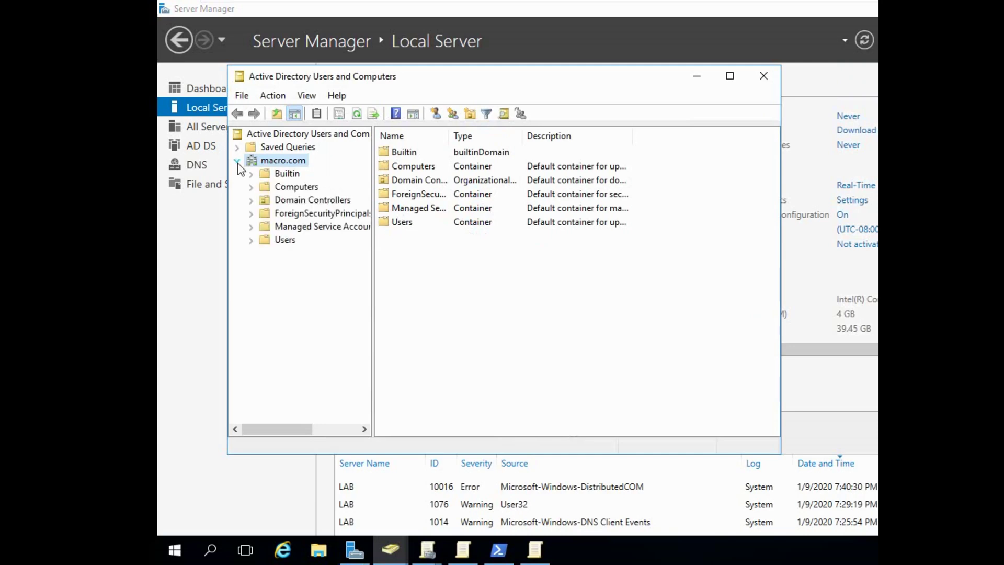
click(282, 242)
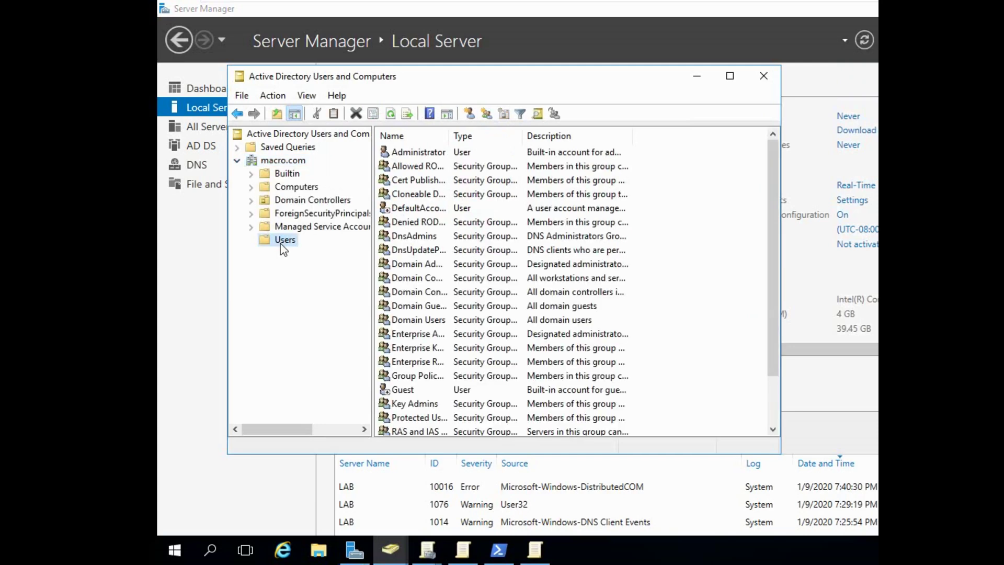
Step: Start a new user in Users, entering the first name and logon name
click(470, 114)
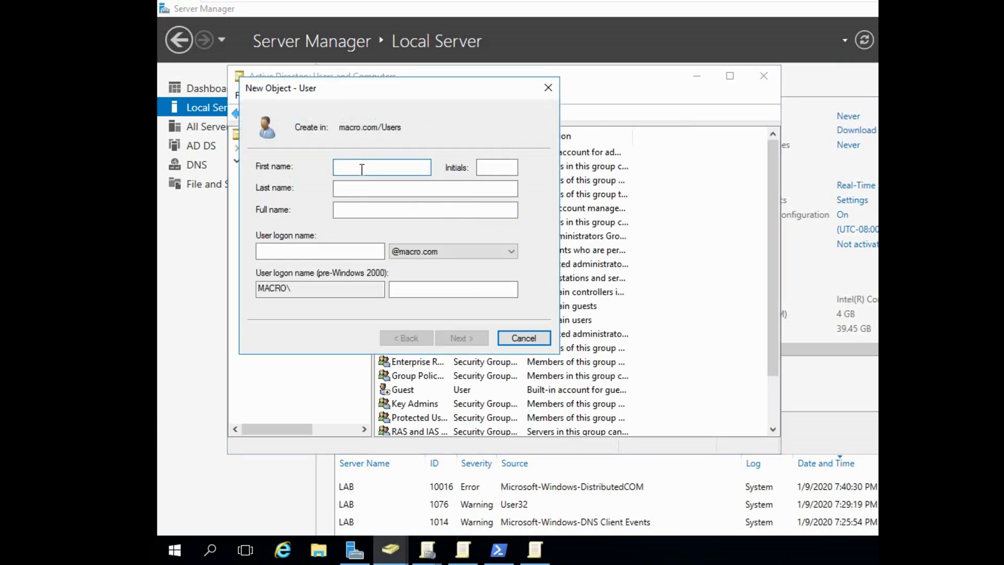
text(lamly)
click(368, 252)
text(lamly)
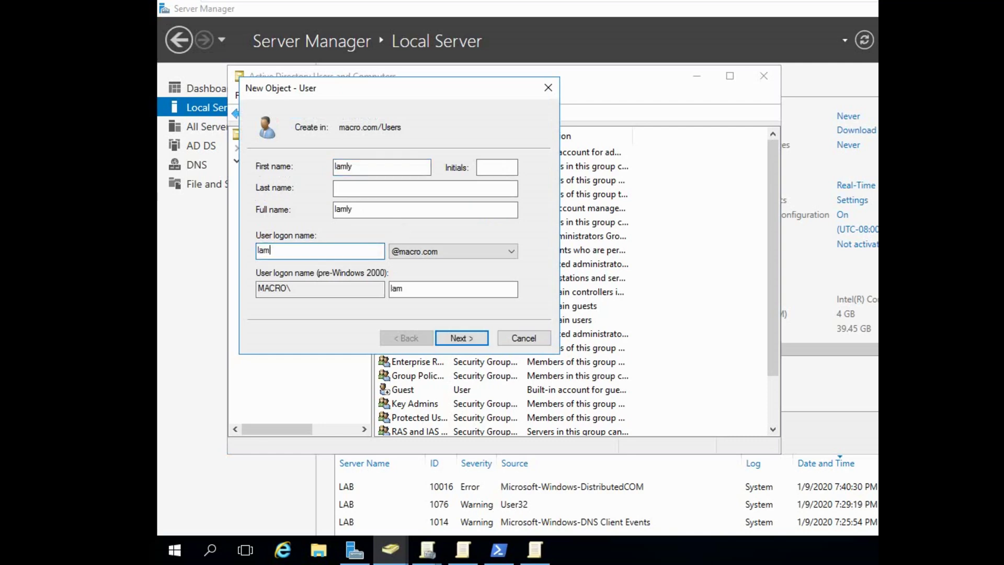
click(467, 339)
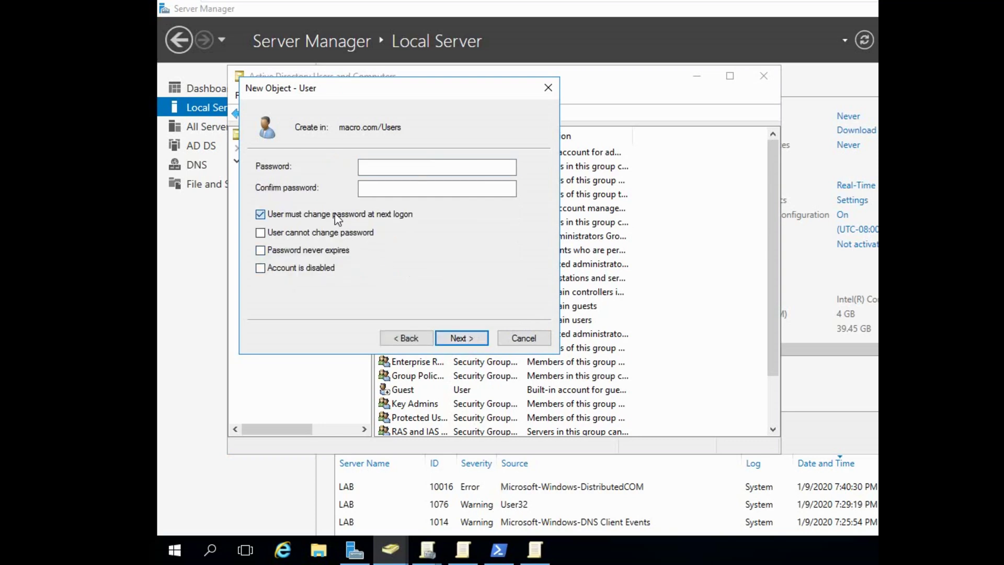
Step: Give the user a never-expiring password they cannot change, then finish the wizard
click(321, 236)
click(322, 251)
click(386, 169)
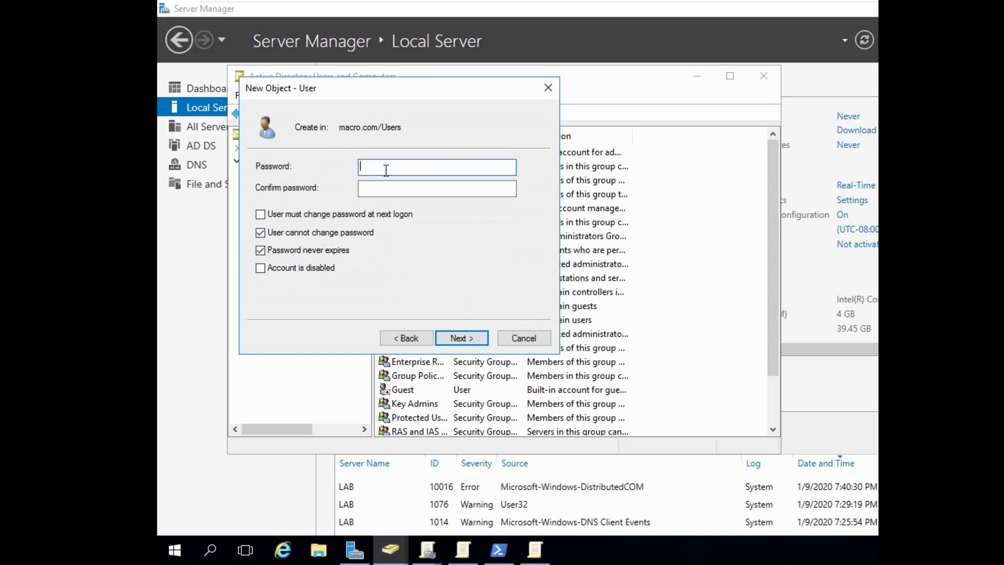
text(*********)
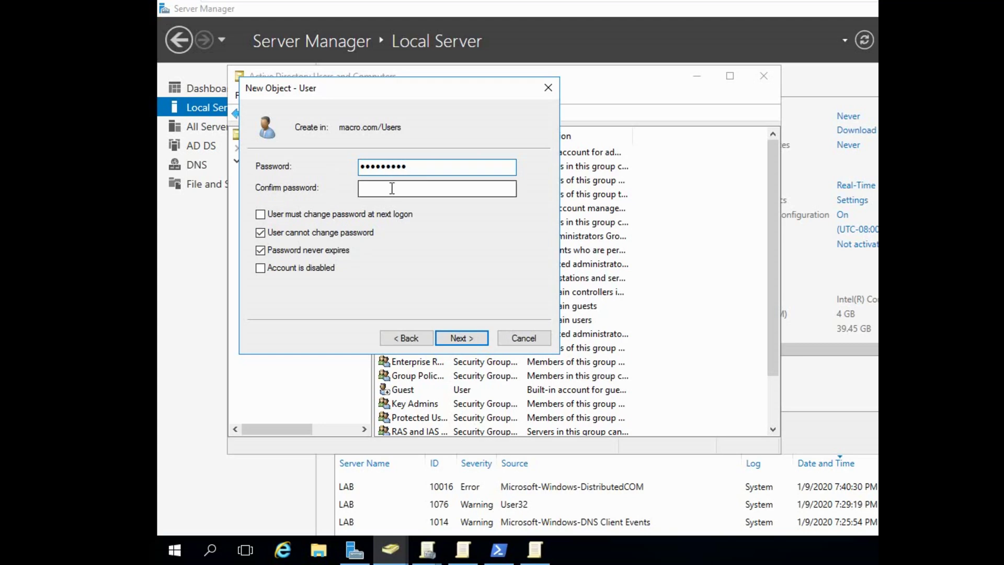
click(392, 191)
text(*********)
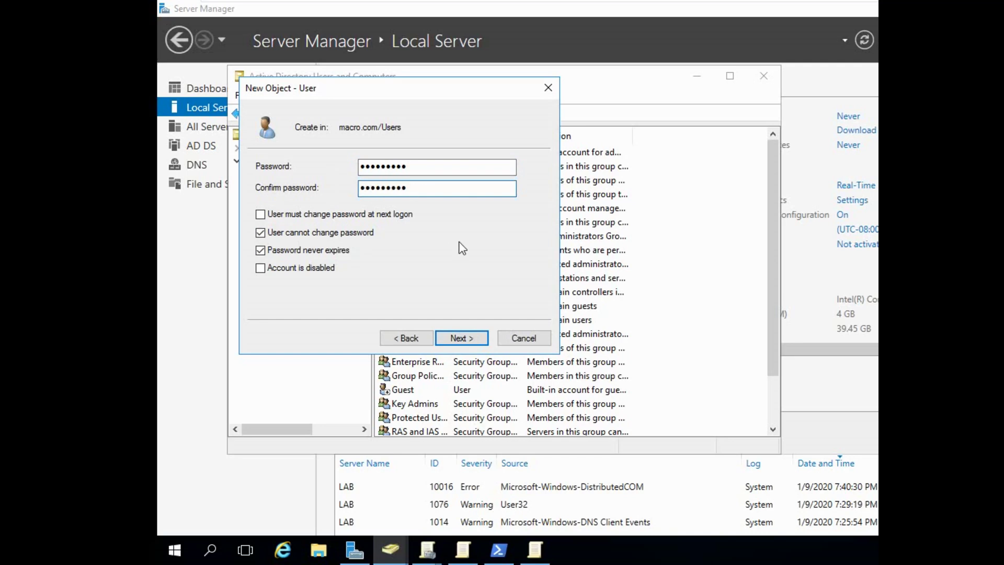
click(459, 339)
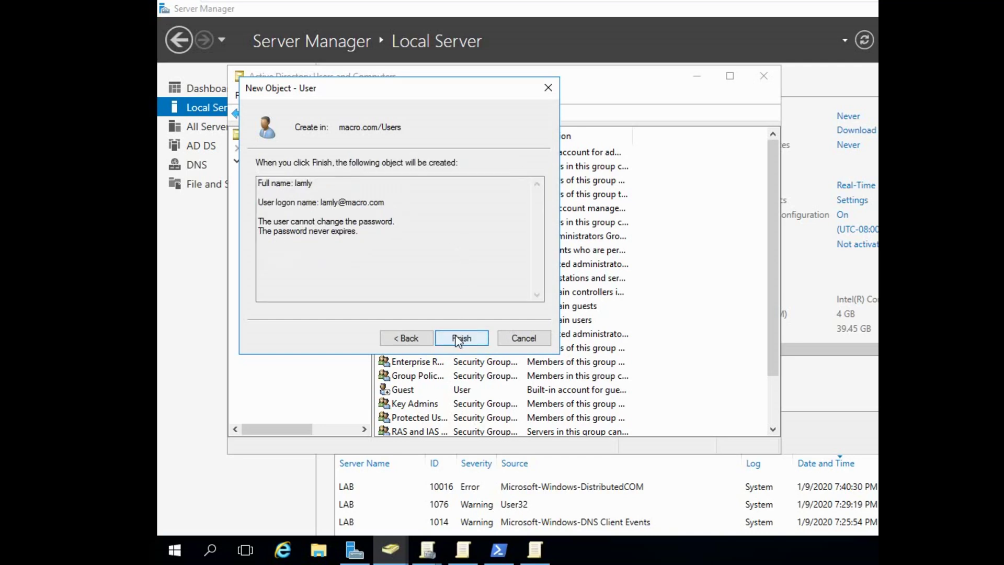
click(459, 339)
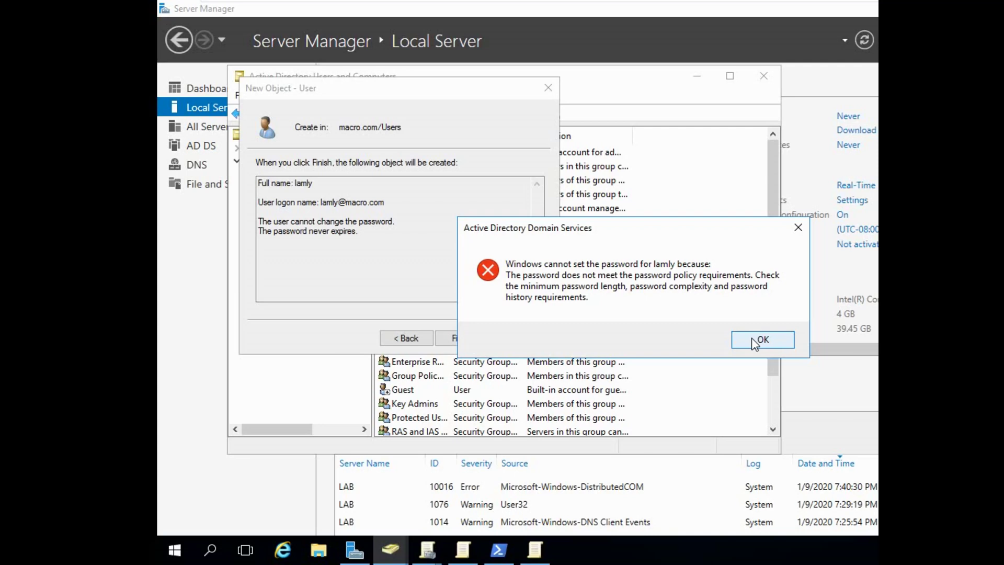
Step: After the password-policy error, enter a compliant password twice and finish creating the user
click(754, 341)
click(408, 339)
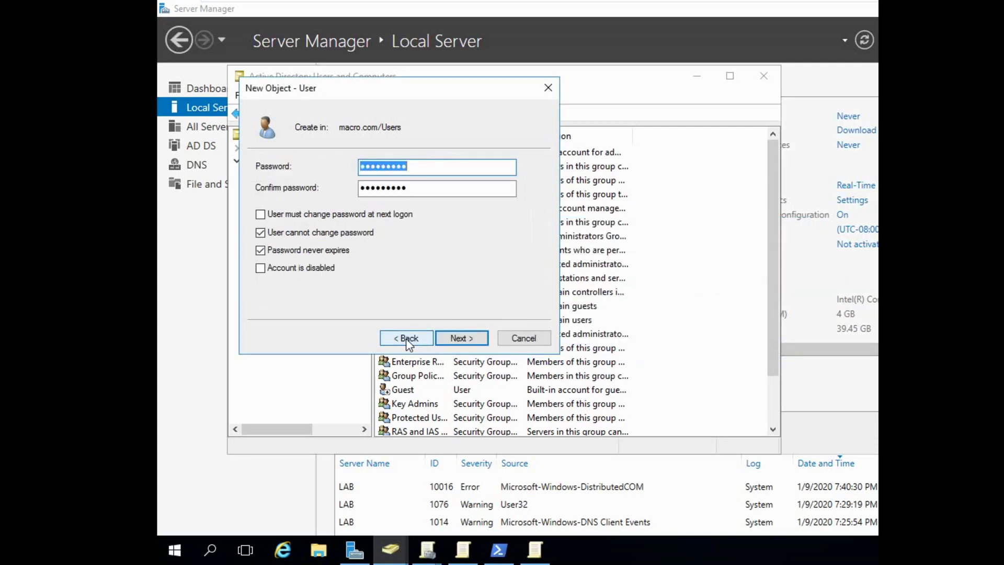
double_click(410, 164)
key(BackSpace)
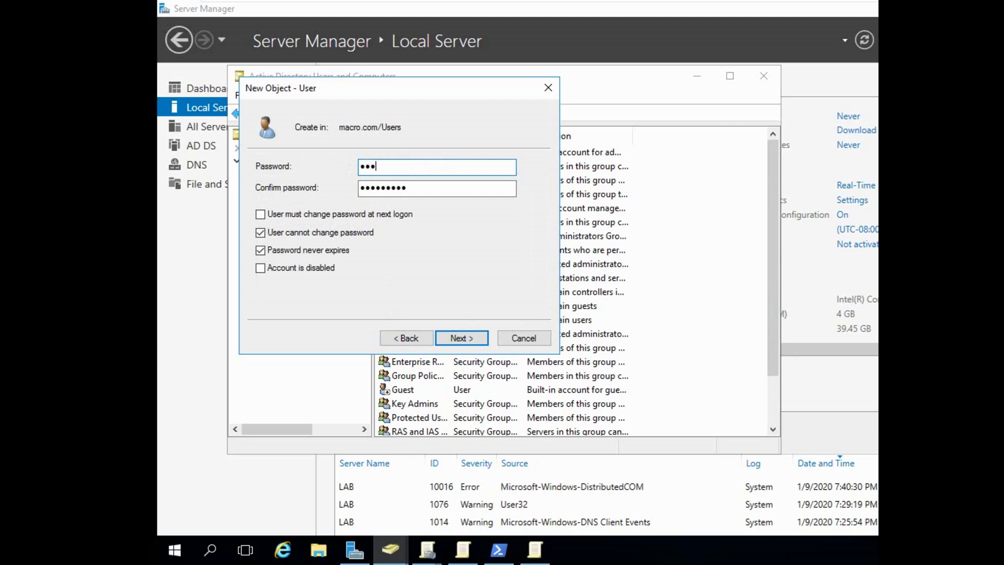
key(Tab)
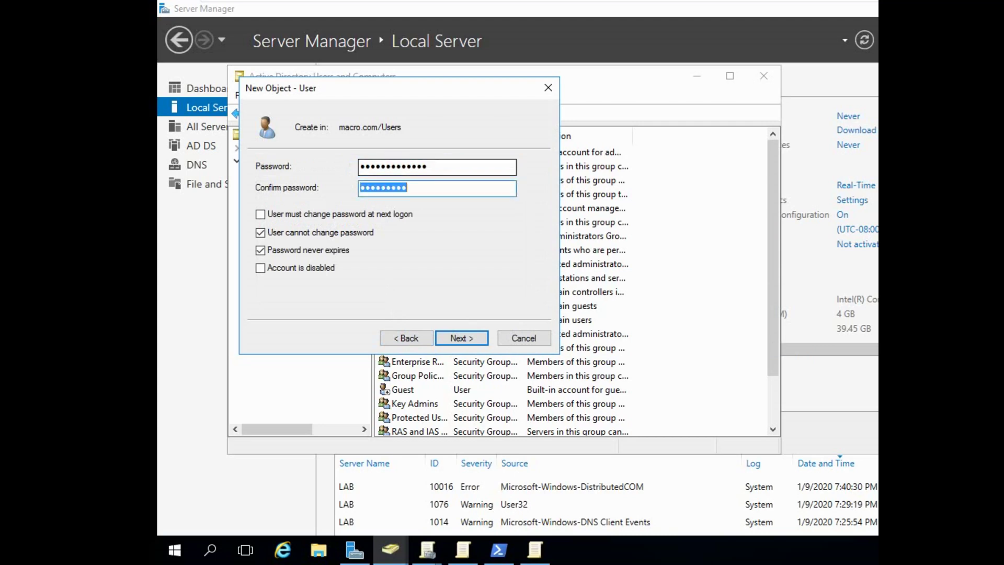
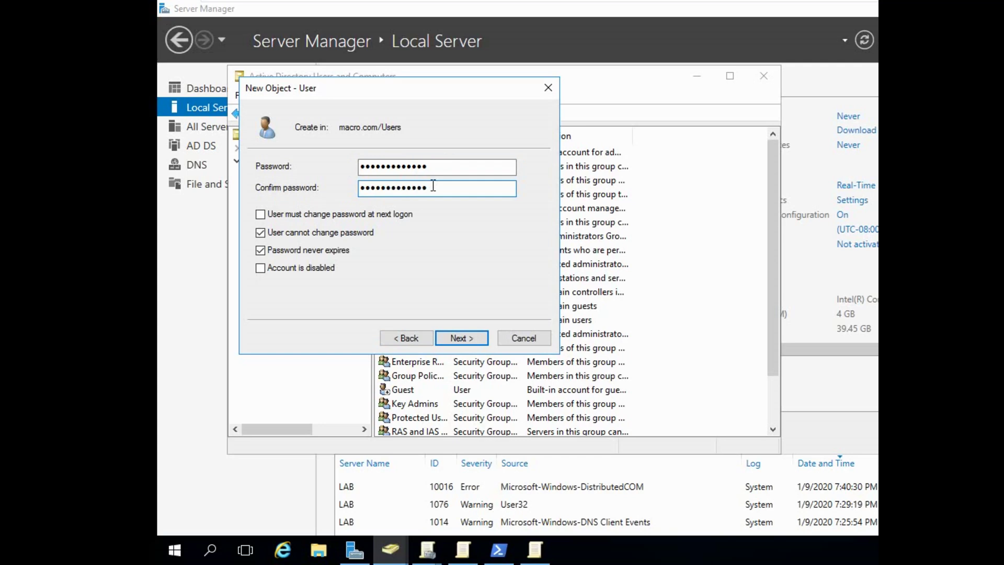
key(Left)
key(Left)
key(Left)
key(Left)
key(Left)
key(Left)
key(Left)
key(Left)
key(Left)
key(Left)
key(Left)
click(458, 339)
click(458, 338)
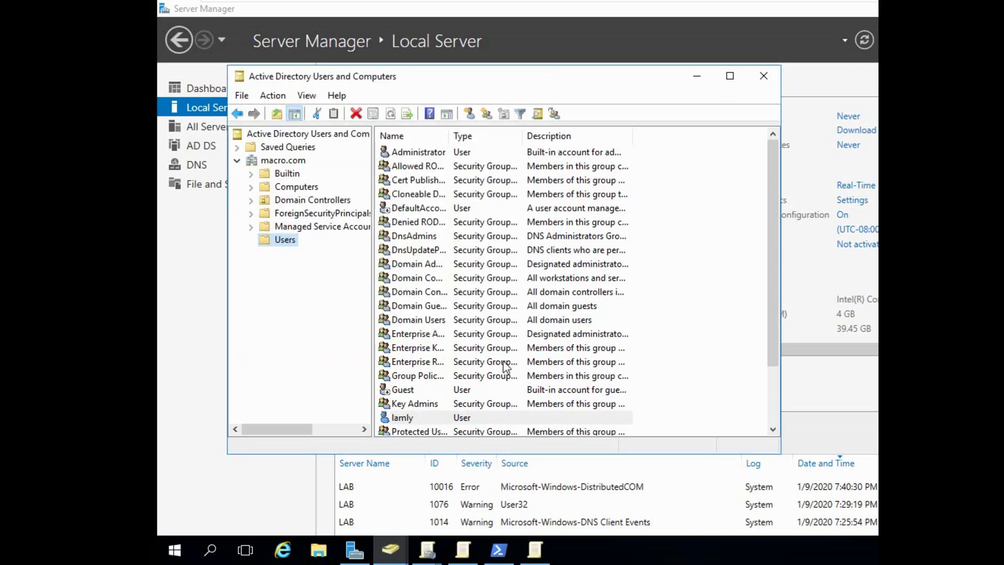
Step: Select the new account in the Users list, then switch to the client's sign-in screen
scroll(460, 417, down, 2)
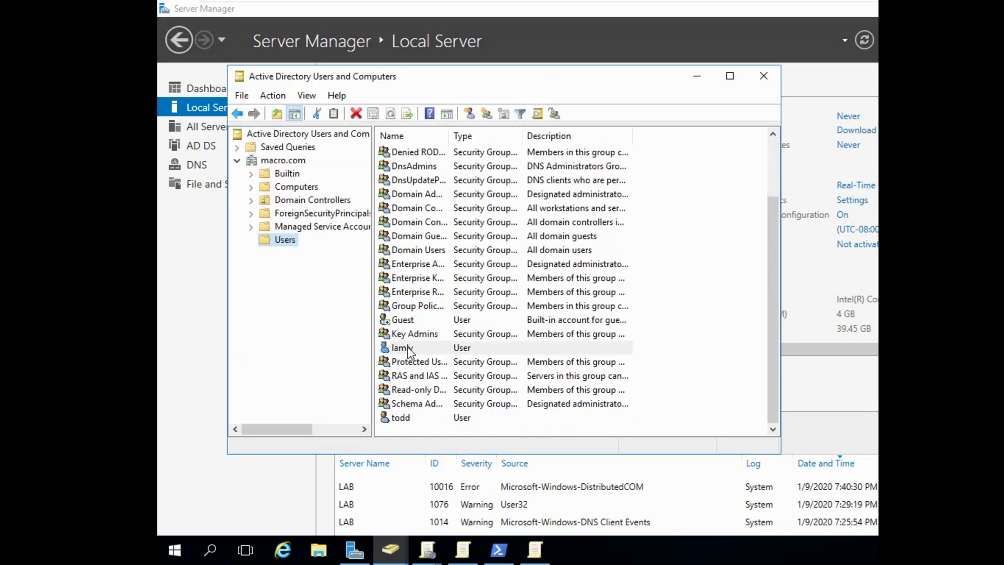
click(408, 349)
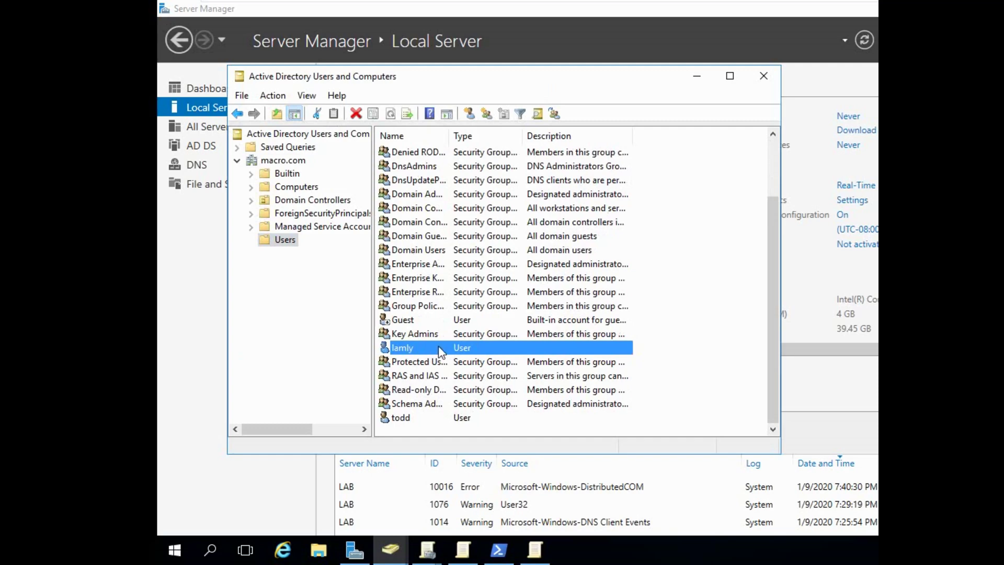
mouse_move(590, 6)
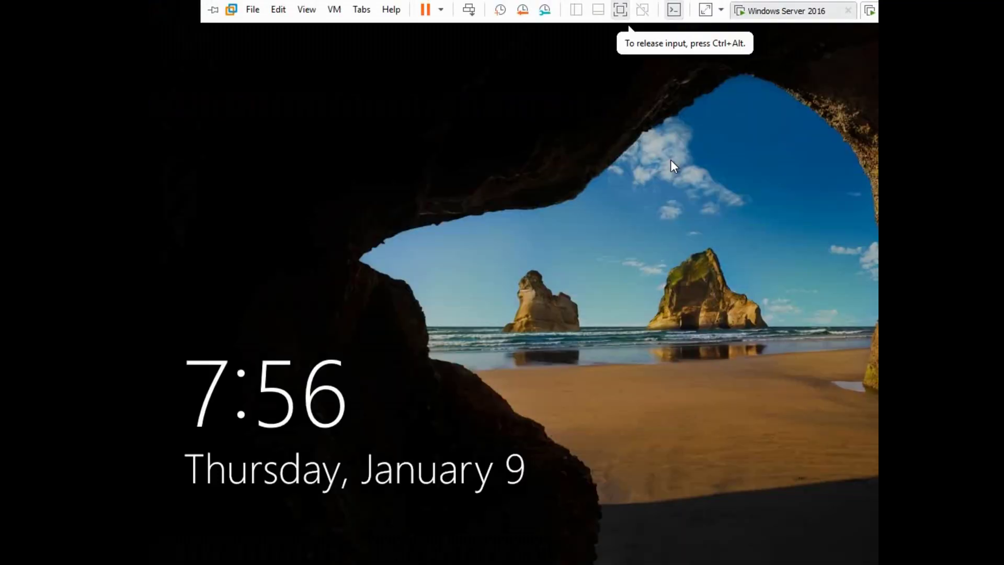
click(671, 159)
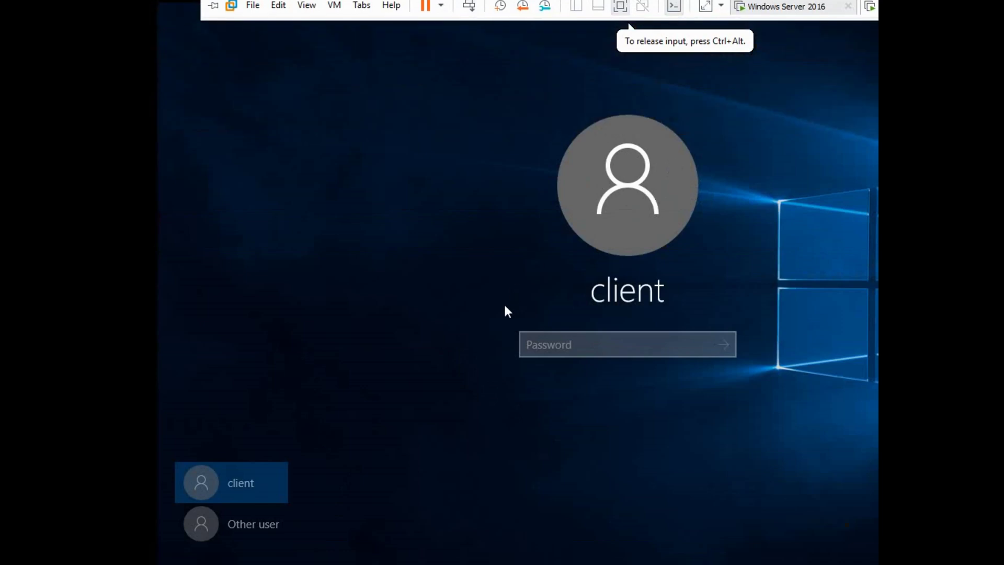
Step: Choose Other user and enter the new account's user name with the macro\ domain prefix
click(247, 529)
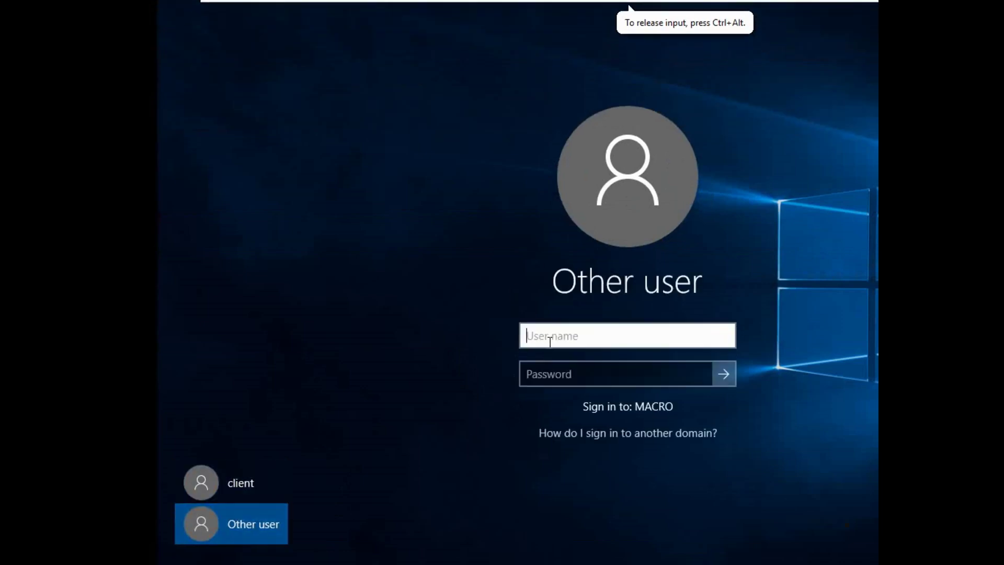
text(lamly)
key(BackSpace)
key(BackSpace)
key(BackSpace)
key(BackSpace)
key(BackSpace)
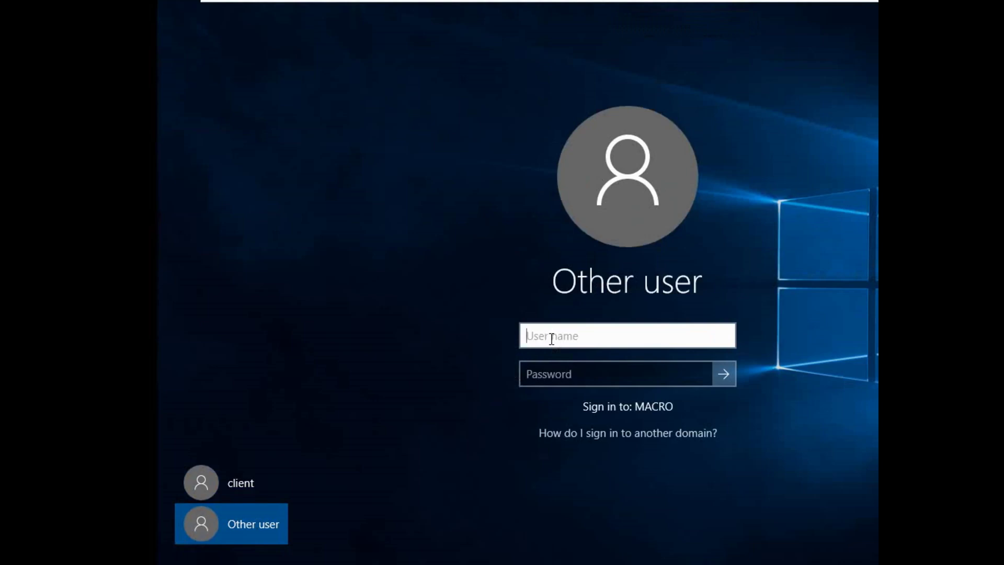
text(macro\lamly)
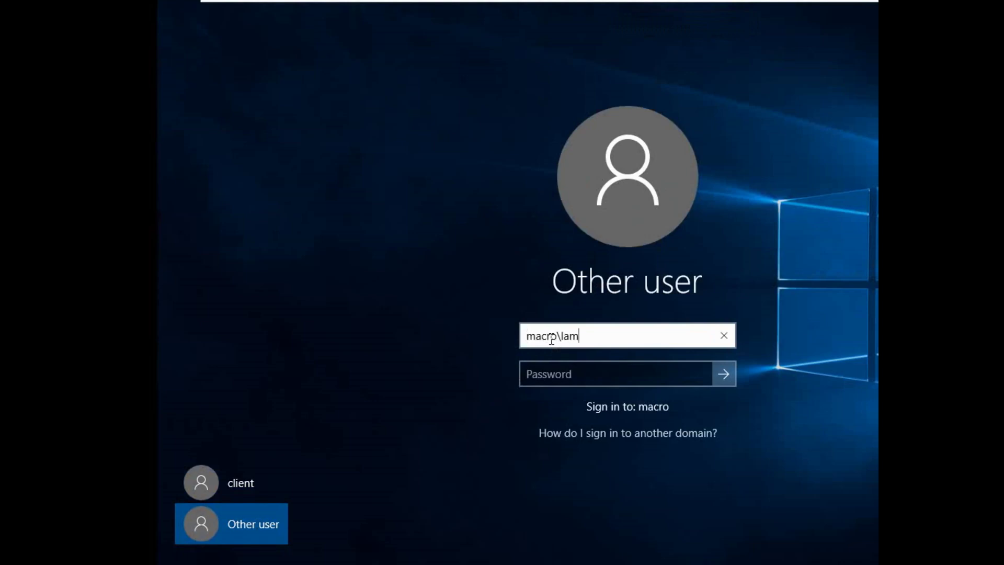
click(533, 375)
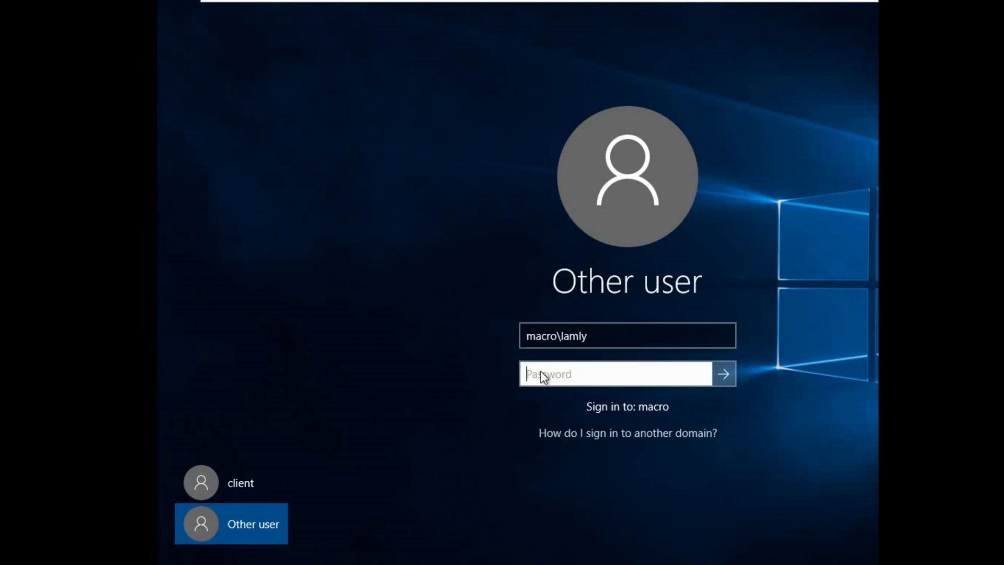
Step: Submit a wrong password and dismiss the incorrect-password error
mouse_move(782, 5)
text(*********)
click(701, 374)
click(697, 374)
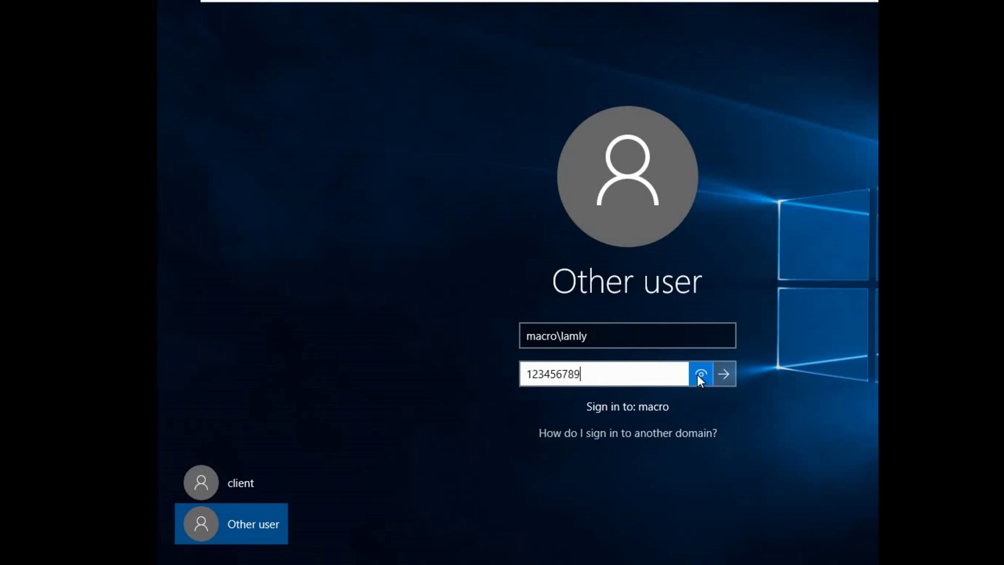
click(698, 374)
drag(698, 375, 697, 374)
click(723, 375)
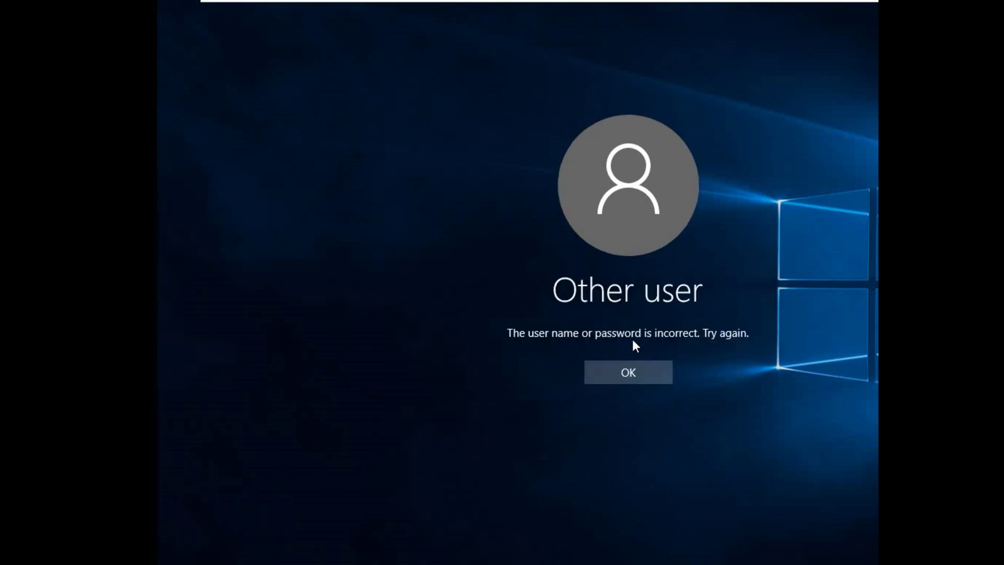
click(643, 374)
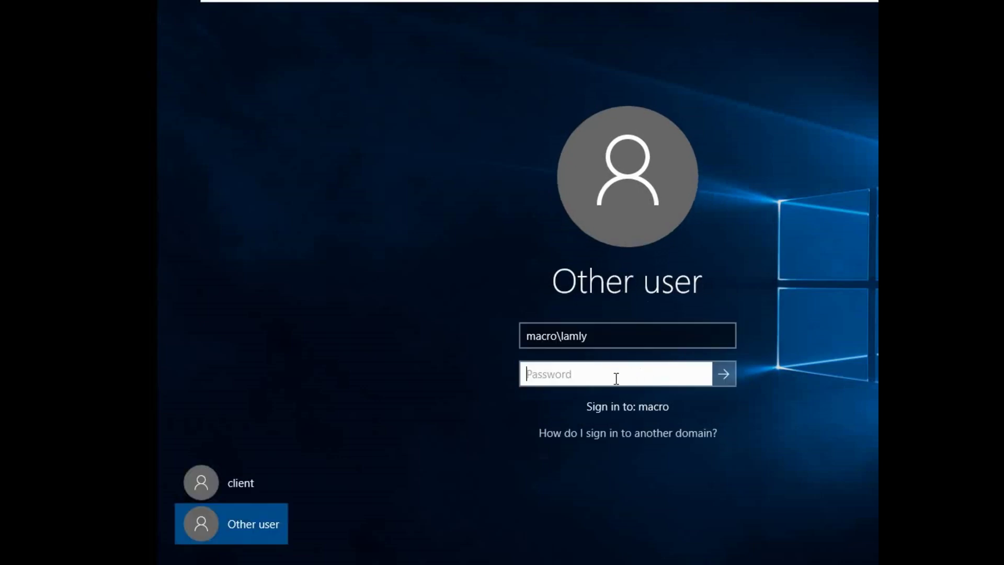
Step: Submit three more wrong passwords, dismissing each error, until the account locks out
text(•••••••••)
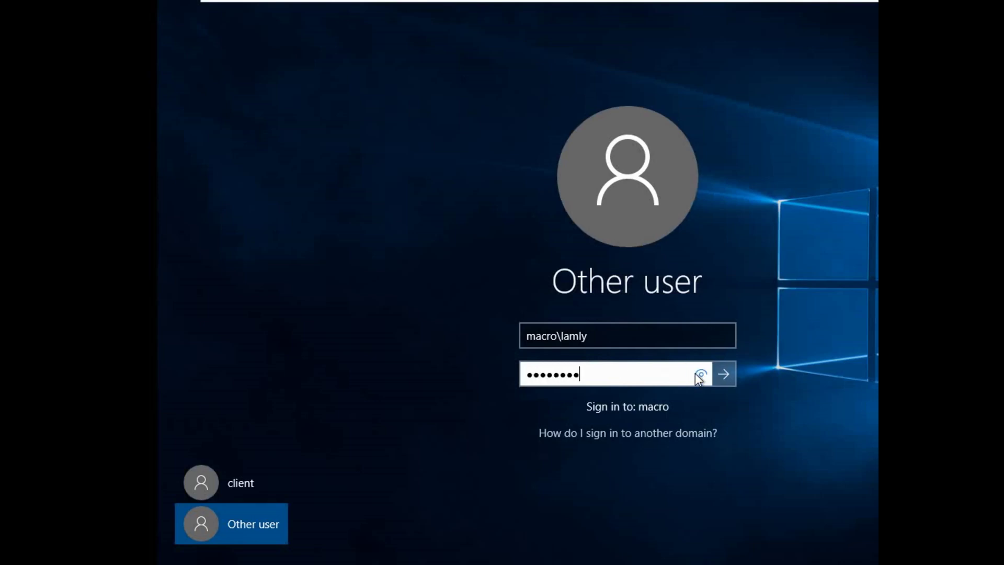
click(727, 375)
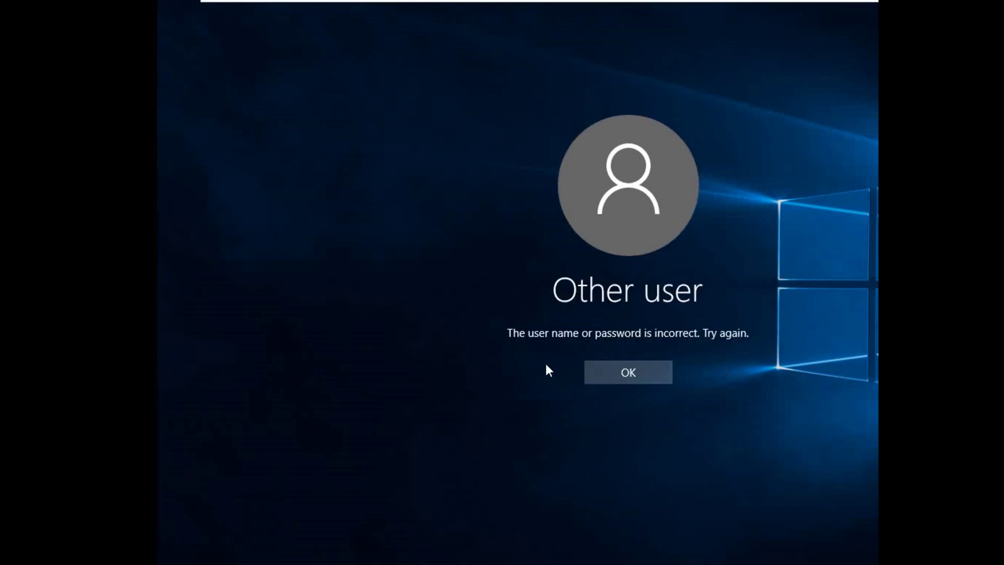
click(594, 366)
text(•••••••••)
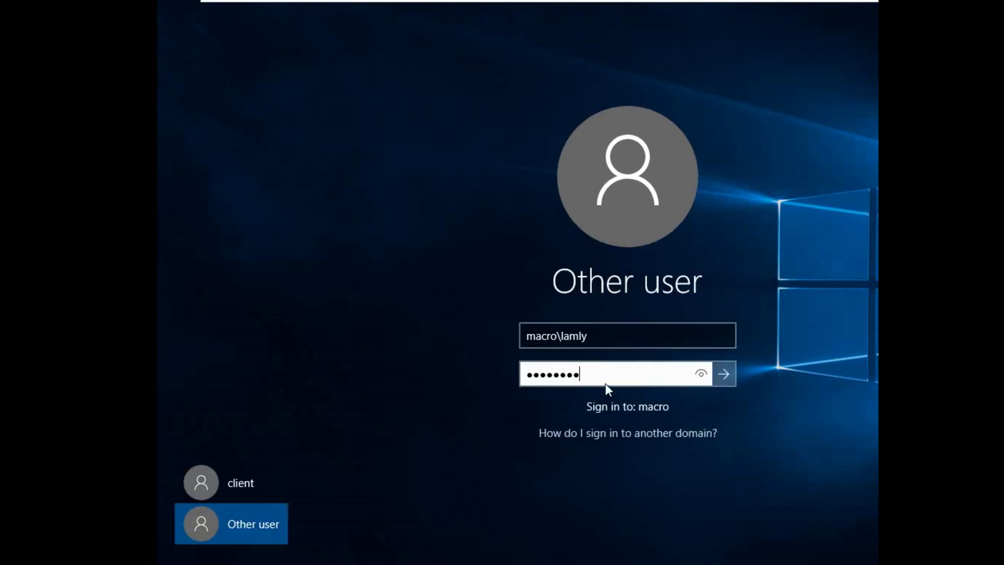
click(705, 377)
click(725, 370)
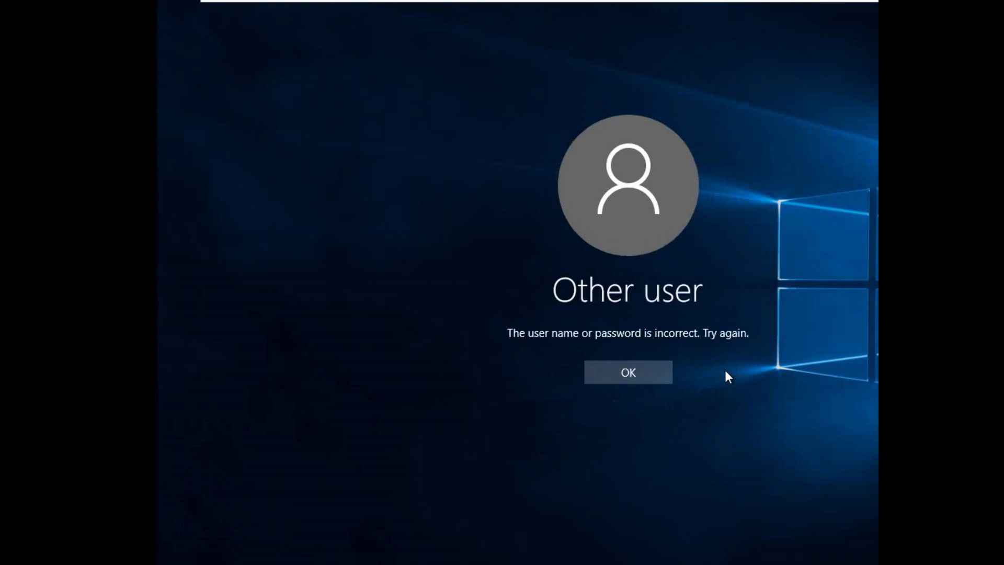
click(652, 373)
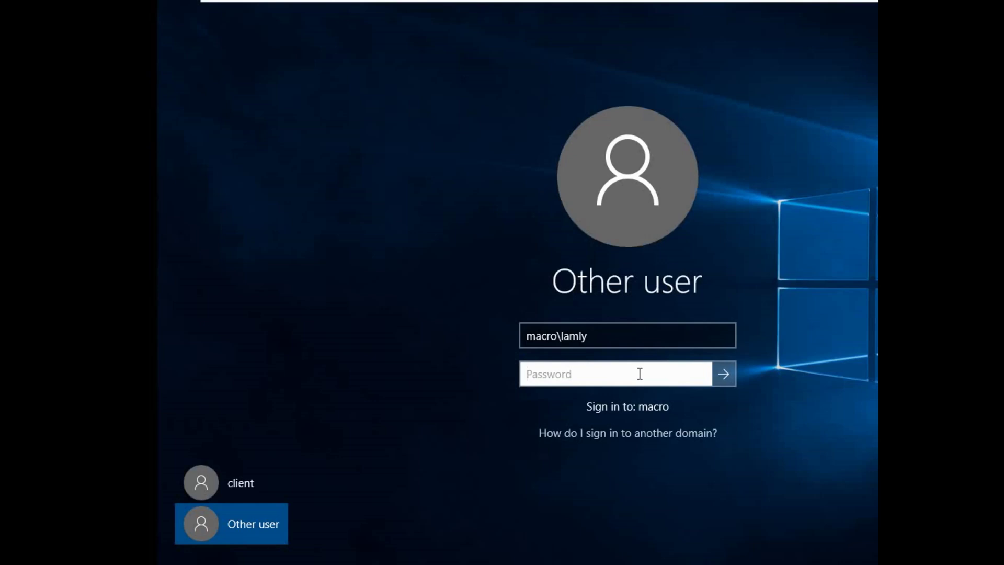
text(•••••••••)
click(724, 374)
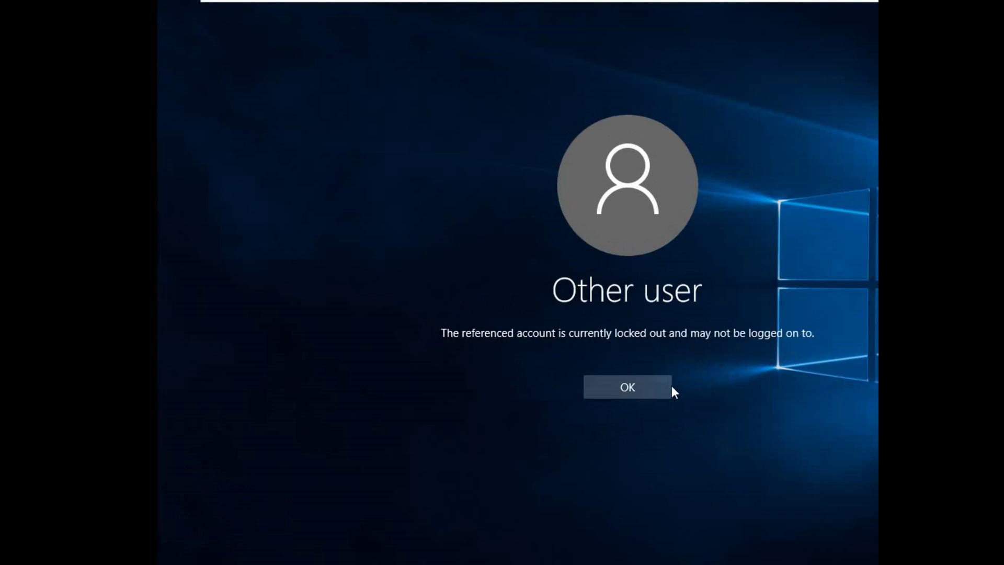
Step: Dismiss the locked-out notice and review the 10-minute, 3-attempt lockout policy on the server
click(642, 391)
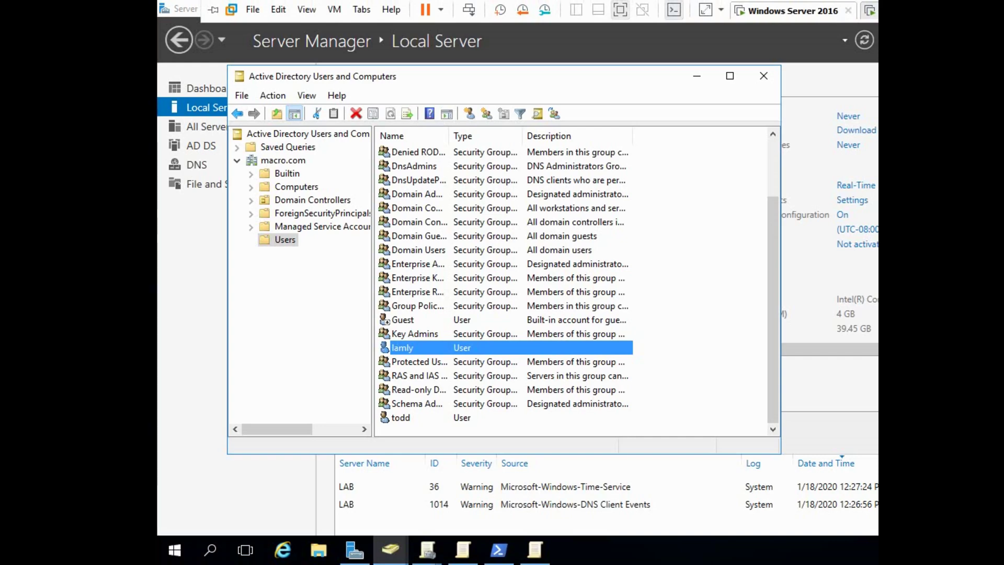
click(535, 552)
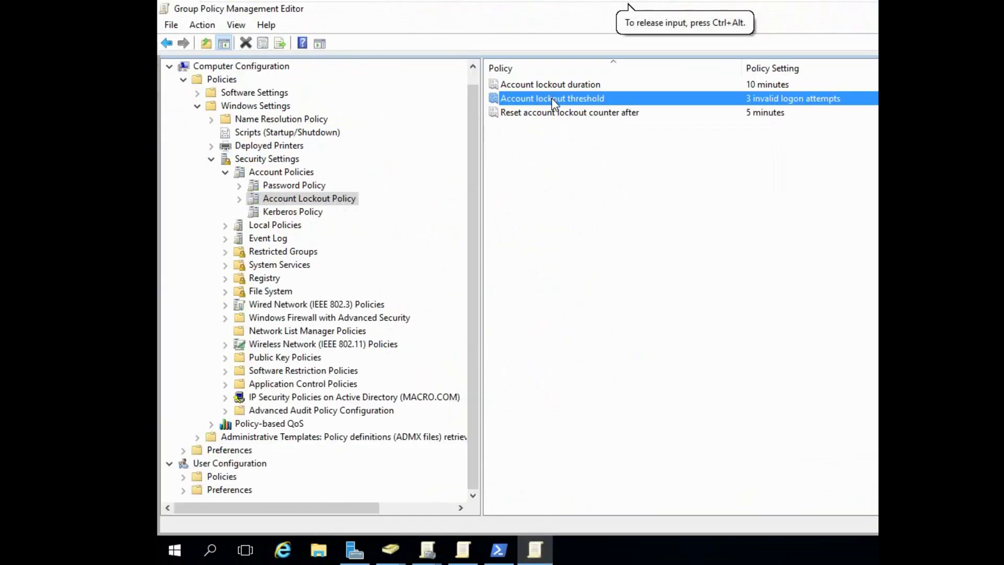
click(587, 85)
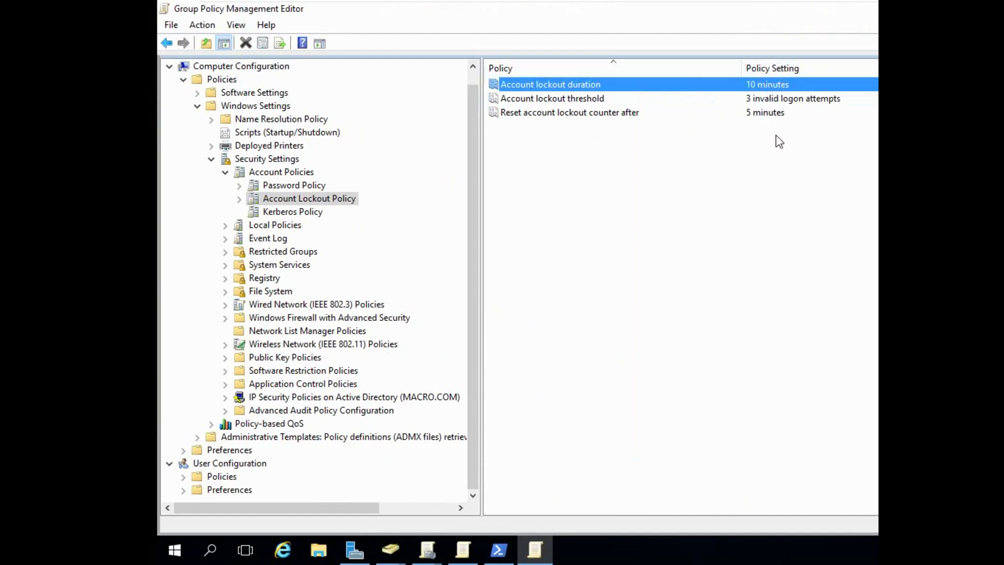
mouse_move(820, 4)
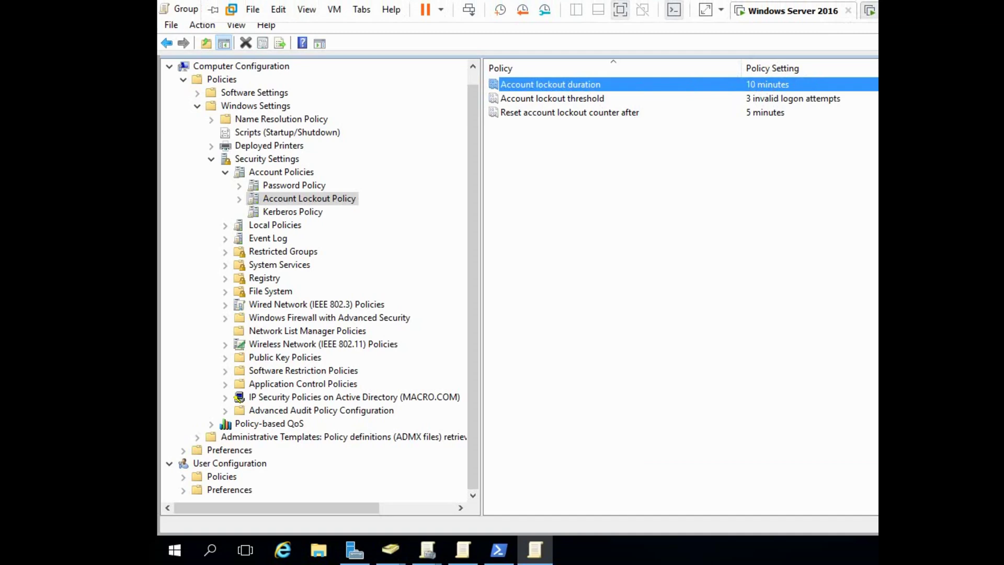